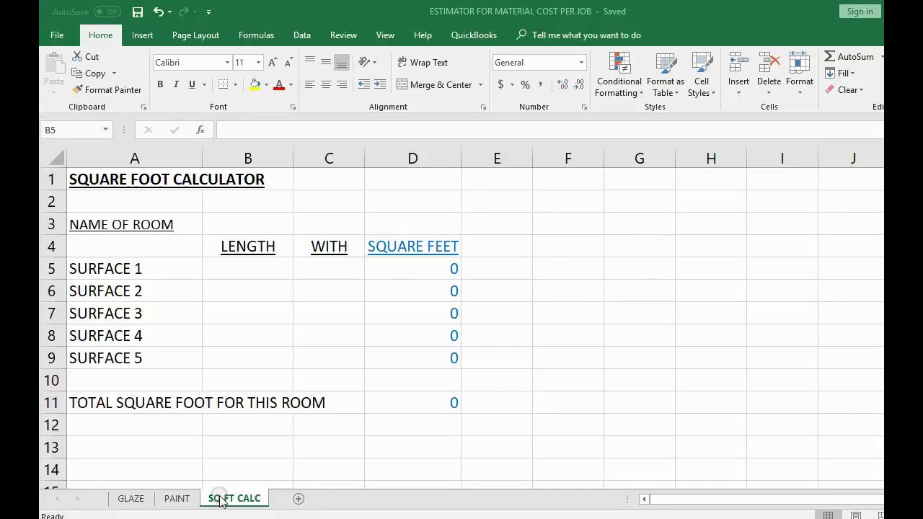
# Step: Save a copy of the workbook to the Desktop as "ESTIMATOR FOR MATERIAL COST PER JOB- MAIN STREET"
pyautogui.click(132, 499)
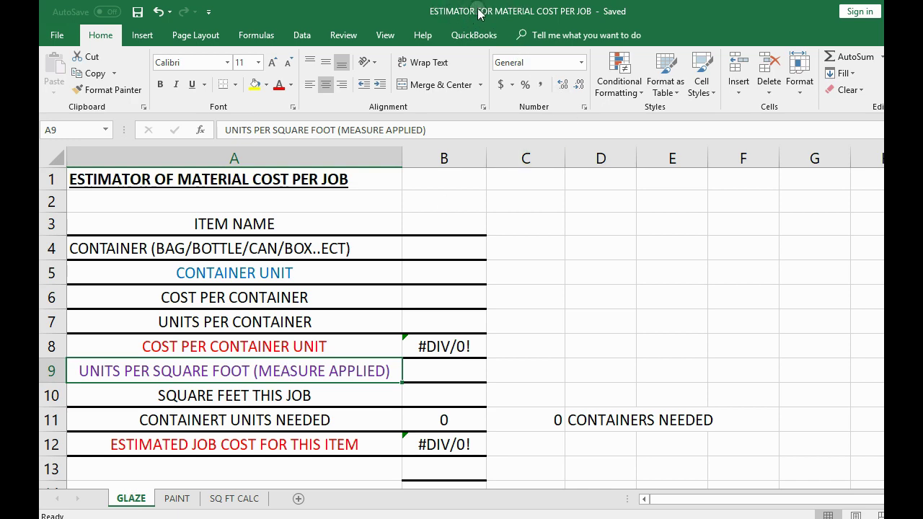
pyautogui.click(57, 35)
pyautogui.click(64, 174)
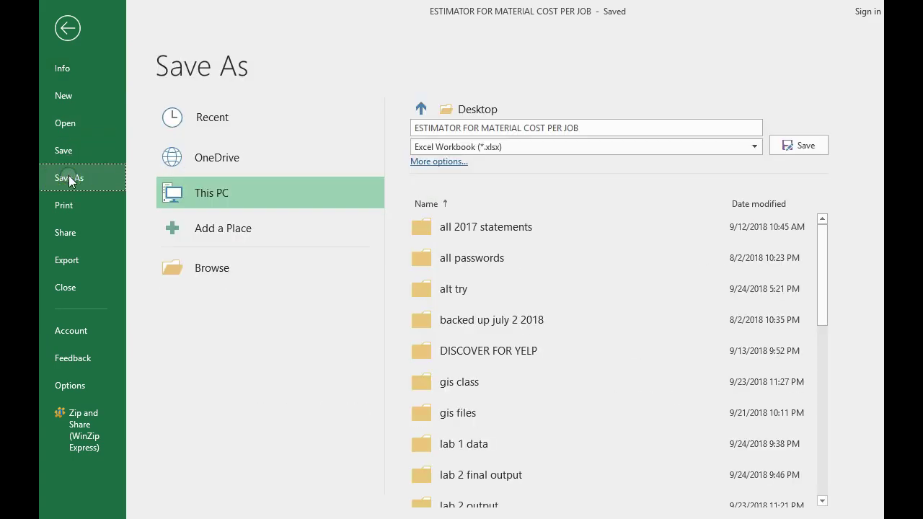
pyautogui.click(463, 114)
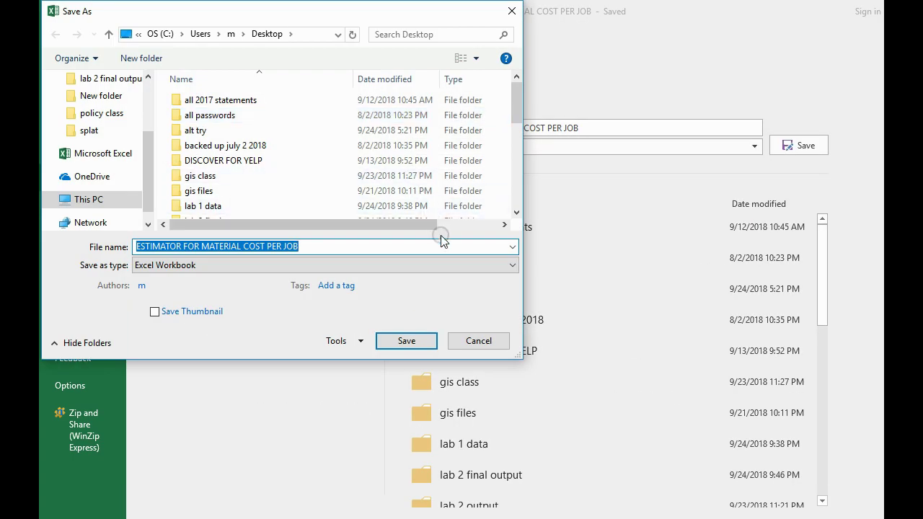
pyautogui.click(317, 248)
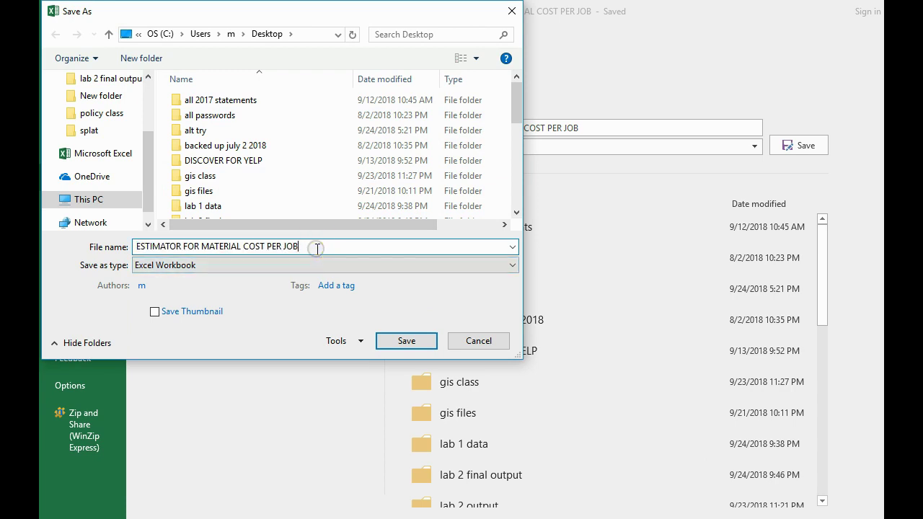
pyautogui.write('- MAIN STREET')
pyautogui.press('Return')
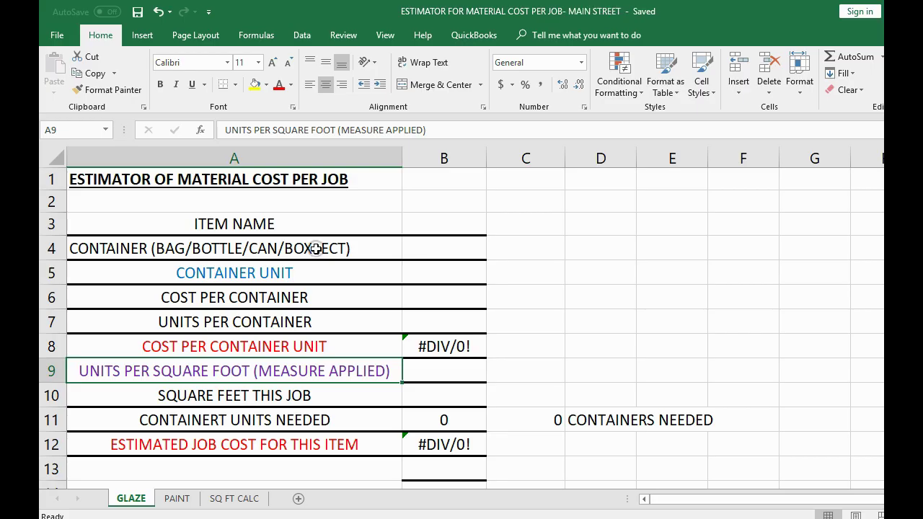
# Step: Look through the PAINT, SQ FT CALC and GLAZE sheets to compare their layouts
pyautogui.click(173, 498)
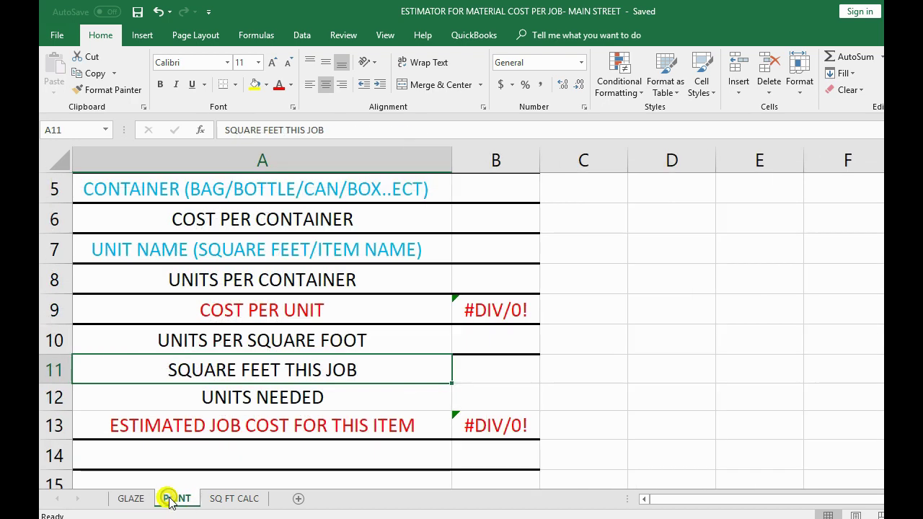
pyautogui.click(213, 499)
pyautogui.click(131, 499)
pyautogui.click(176, 499)
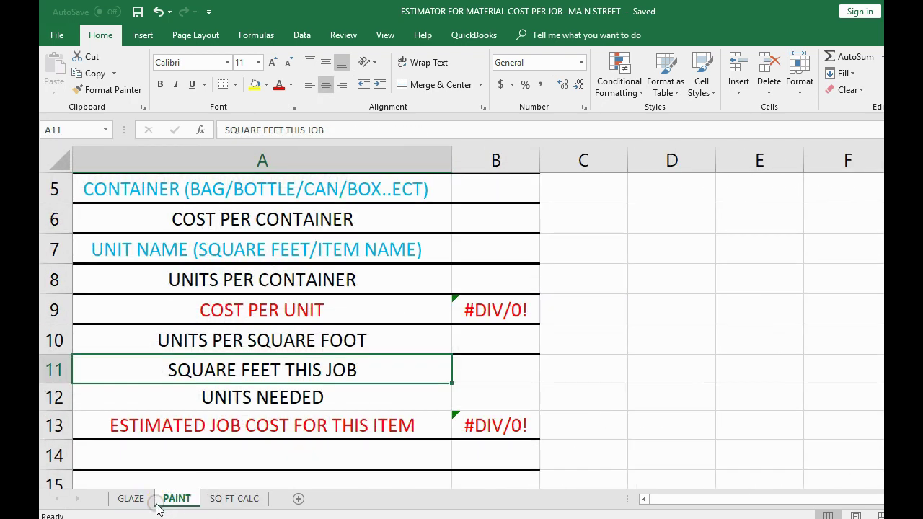
pyautogui.click(130, 499)
pyautogui.click(175, 499)
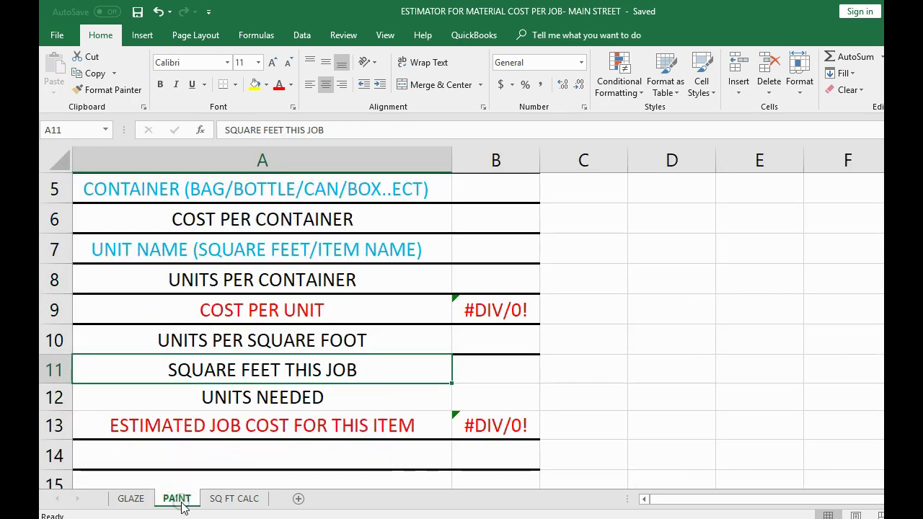
pyautogui.click(229, 499)
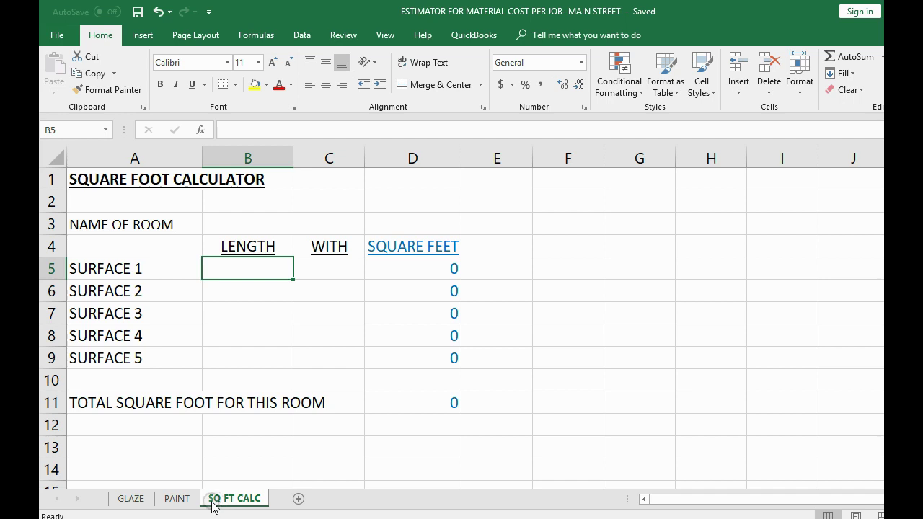
# Step: Examine the units per square foot row on the GLAZE sheet and its relation to the square foot calculator
pyautogui.click(130, 498)
pyautogui.click(147, 380)
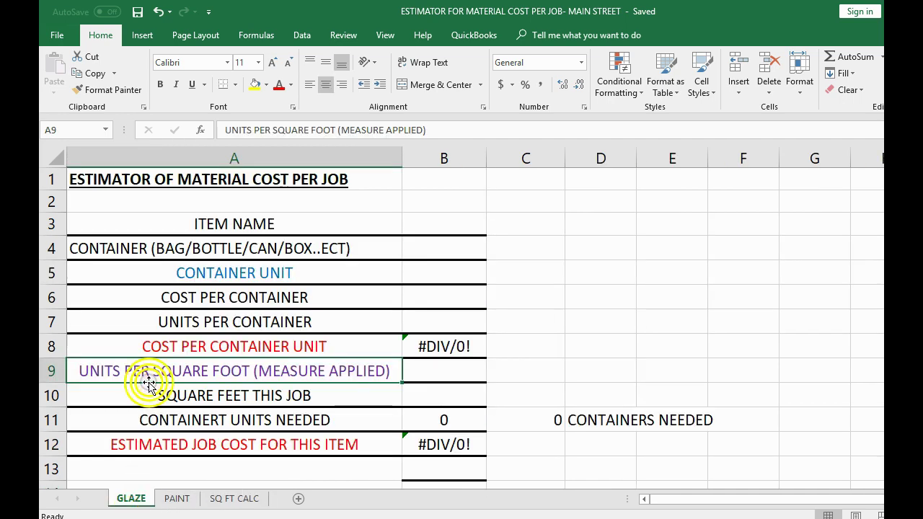
pyautogui.doubleClick(148, 379)
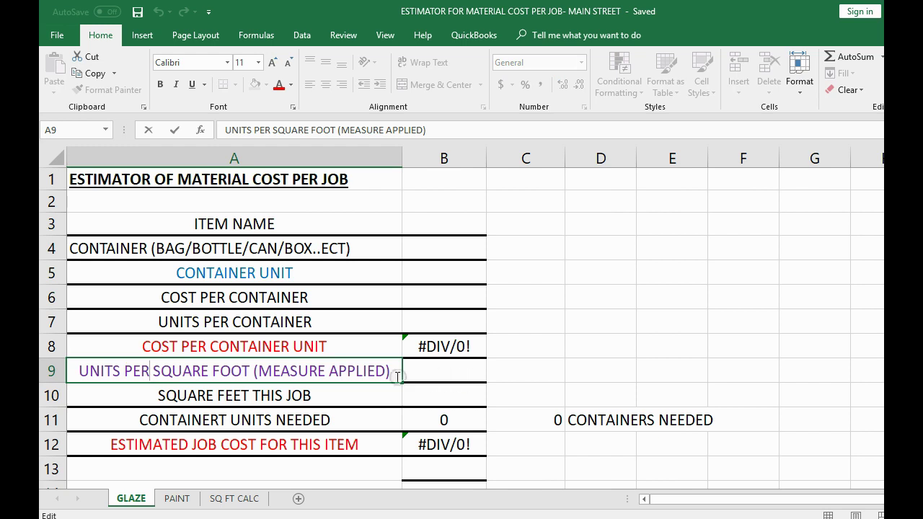
pyautogui.press('Escape')
pyautogui.moveTo(366, 373); pyautogui.dragTo(517, 372)
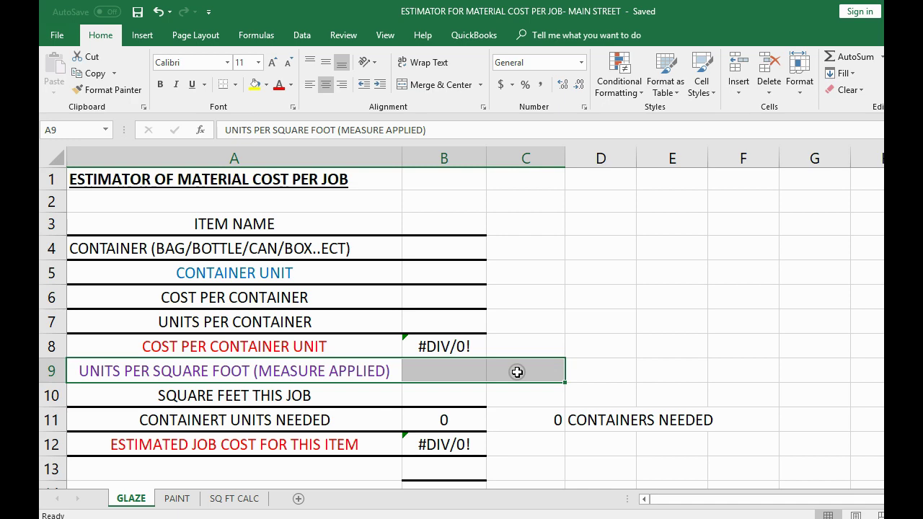
pyautogui.click(326, 368)
pyautogui.click(225, 499)
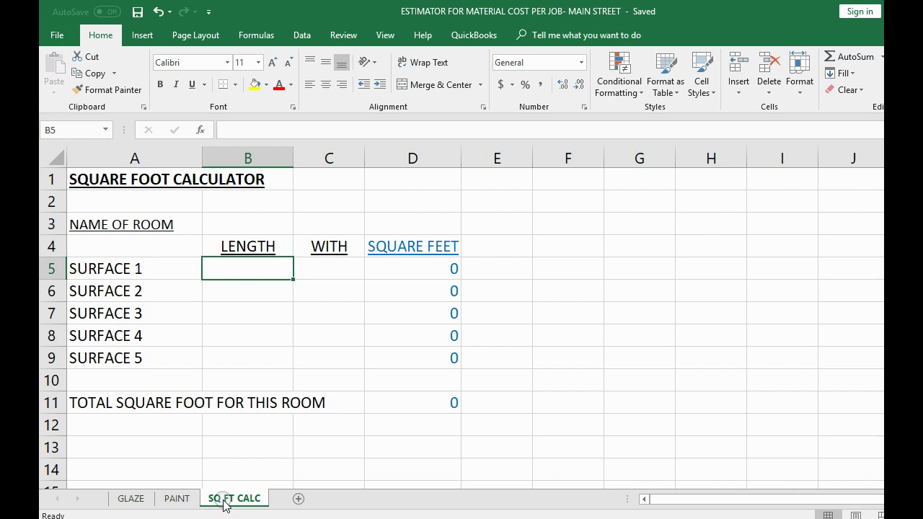
pyautogui.click(130, 499)
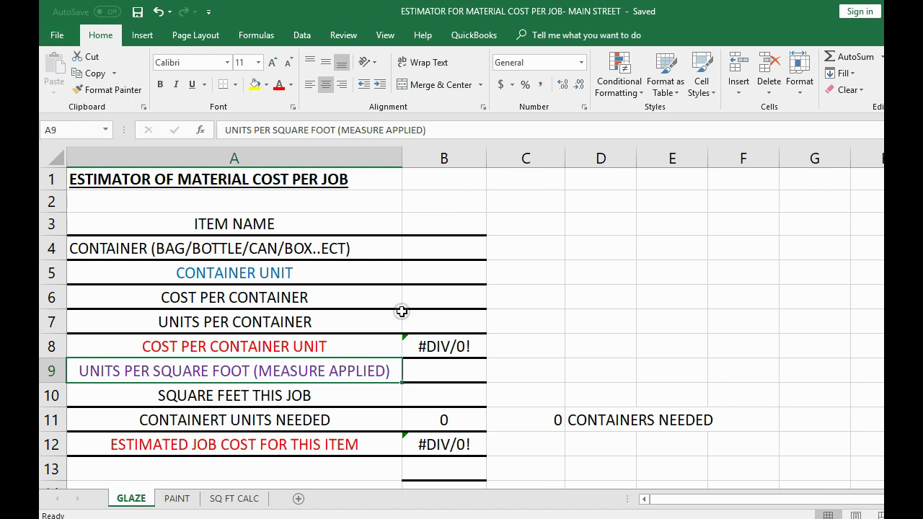
# Step: Select the empty item name entry cell B3 on the GLAZE sheet and save the workbook
pyautogui.click(436, 232)
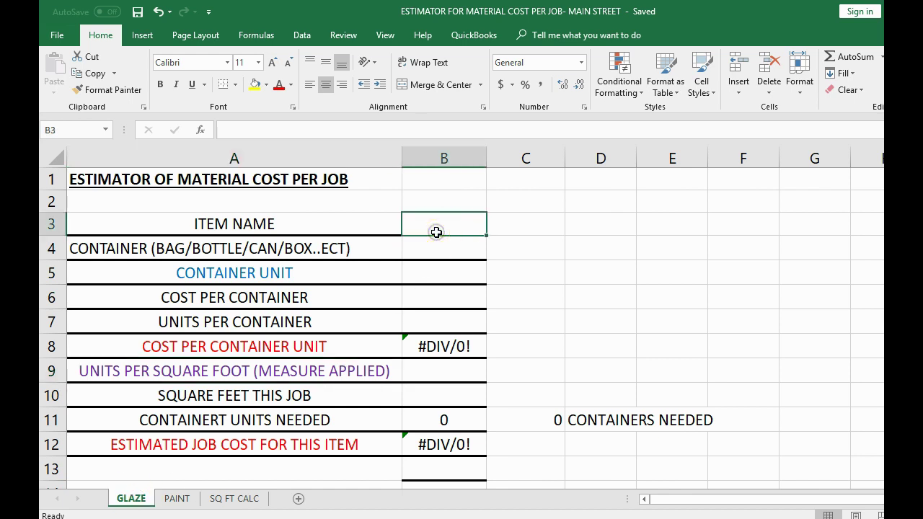
pyautogui.moveTo(436, 232)
pyautogui.mouseDown()
pyautogui.moveTo(455, 394)
pyautogui.moveTo(443, 227)
pyautogui.mouseUp()
pyautogui.click(137, 12)
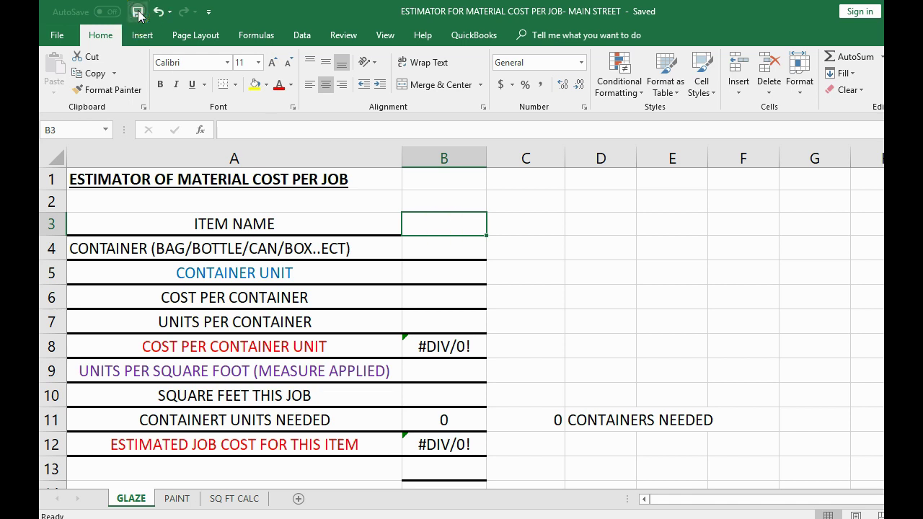
# Step: Add a blank worksheet directly after the PAINT sheet, return to GLAZE and save the workbook
pyautogui.click(204, 445)
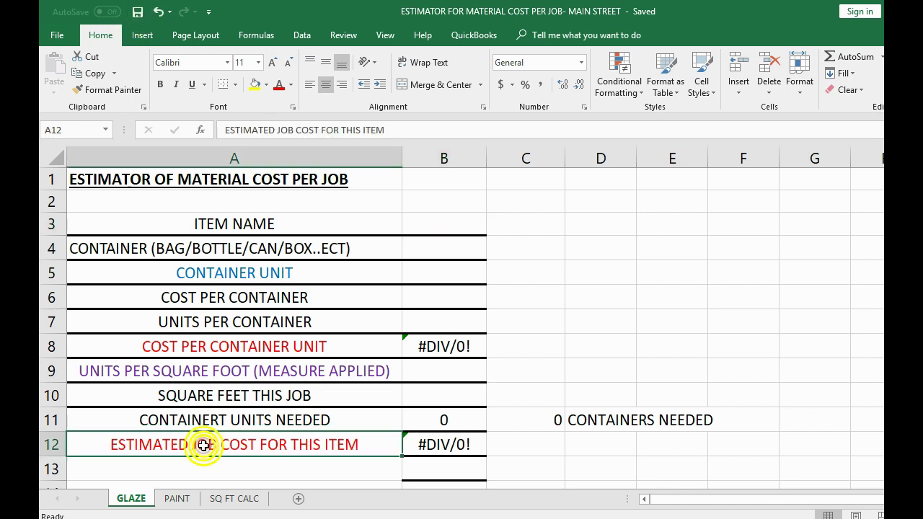
pyautogui.click(144, 502)
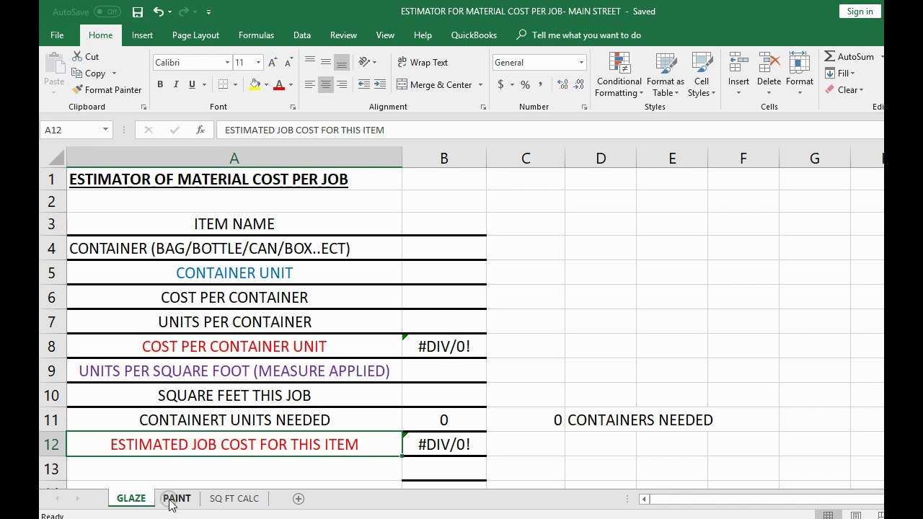
pyautogui.click(171, 502)
pyautogui.click(296, 499)
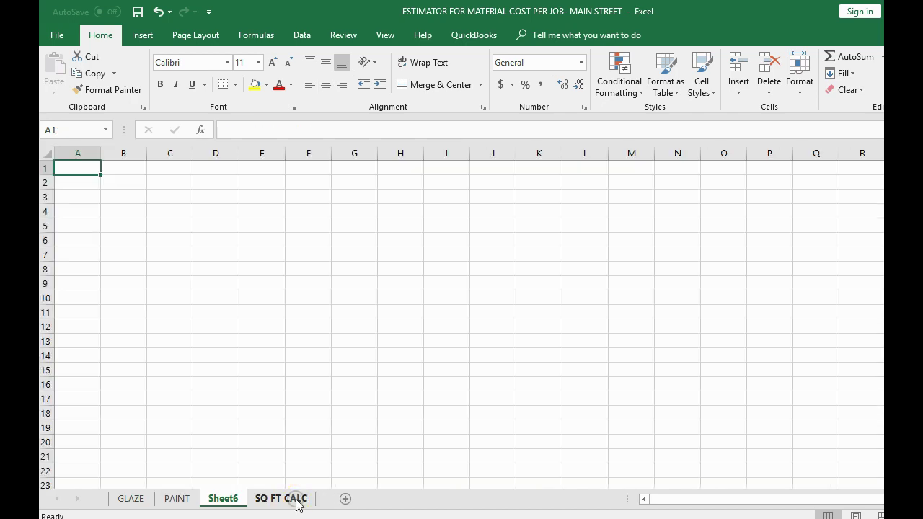
pyautogui.click(137, 499)
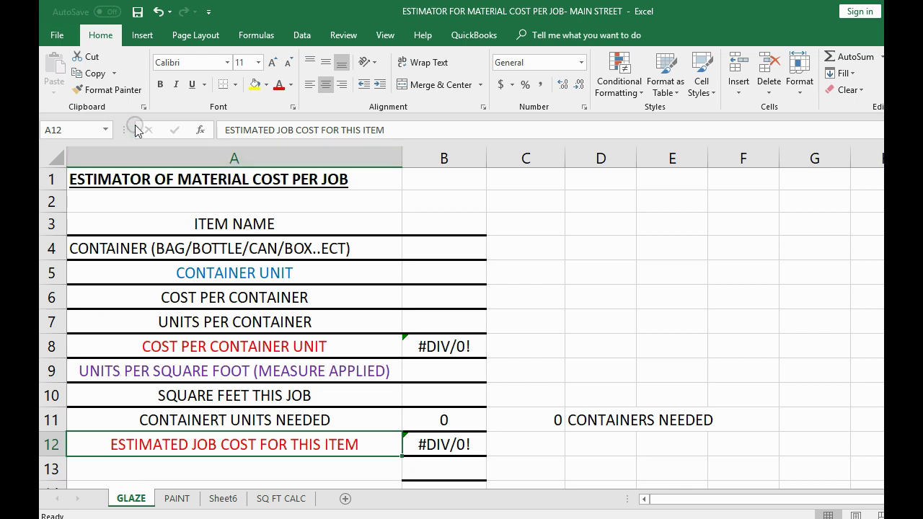
pyautogui.click(137, 12)
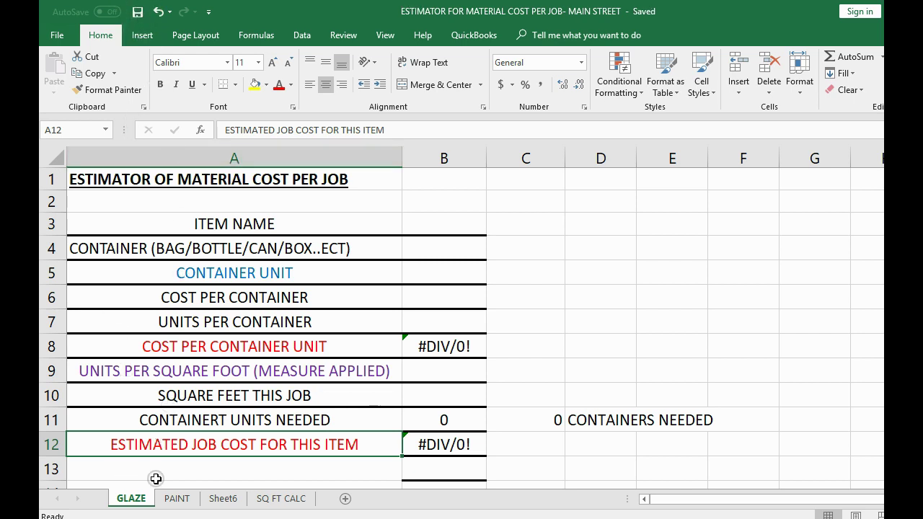
# Step: On the SQ FT CALC sheet, enter a length of 10 and a width of 11 for SURFACE 1
pyautogui.click(169, 508)
pyautogui.click(144, 501)
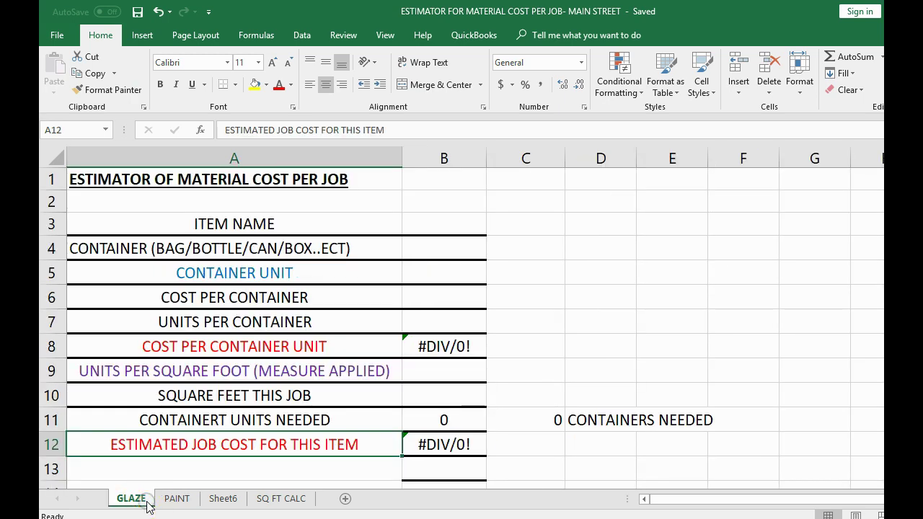
pyautogui.click(296, 501)
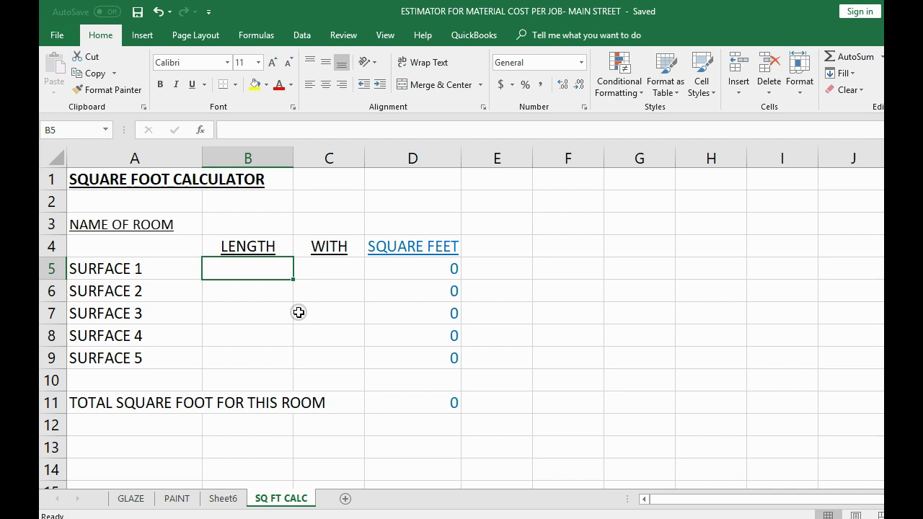
pyautogui.click(258, 494)
pyautogui.click(244, 274)
pyautogui.write('10')
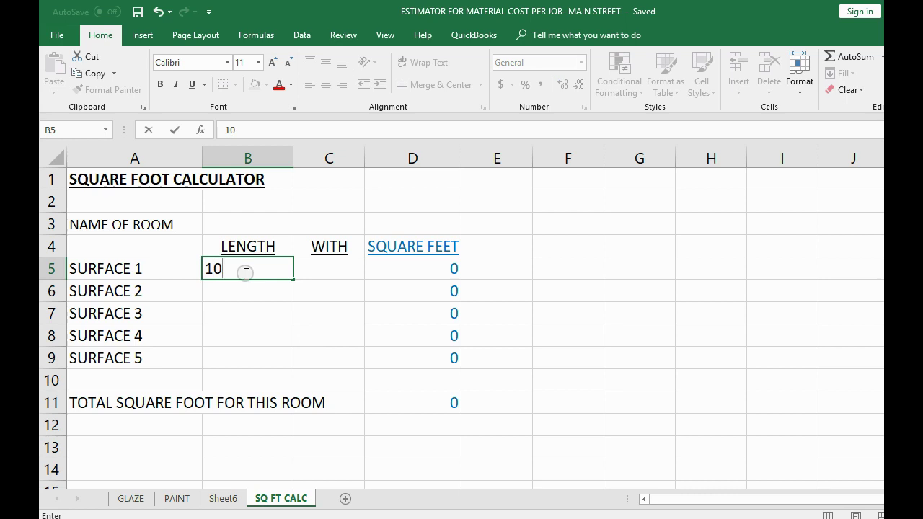
pyautogui.press('Return')
pyautogui.press('Right')
pyautogui.press('Up')
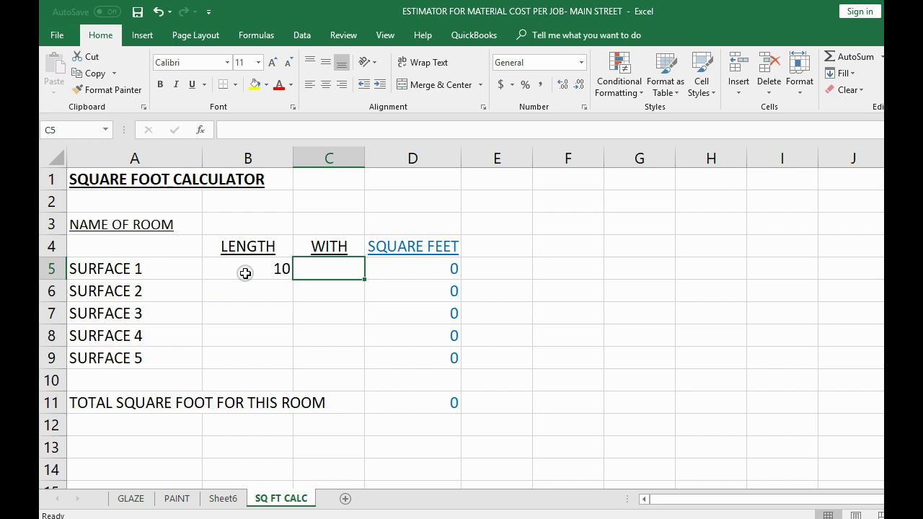
pyautogui.write('11')
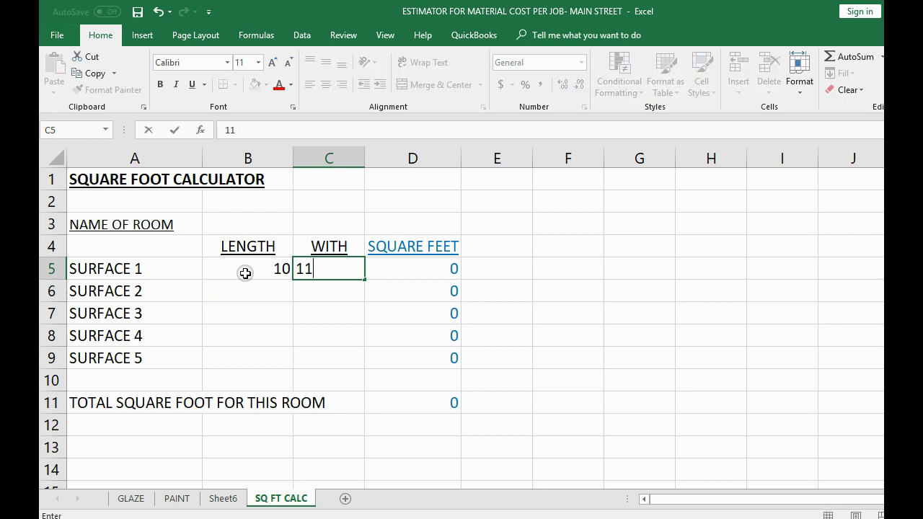
pyautogui.press('Return')
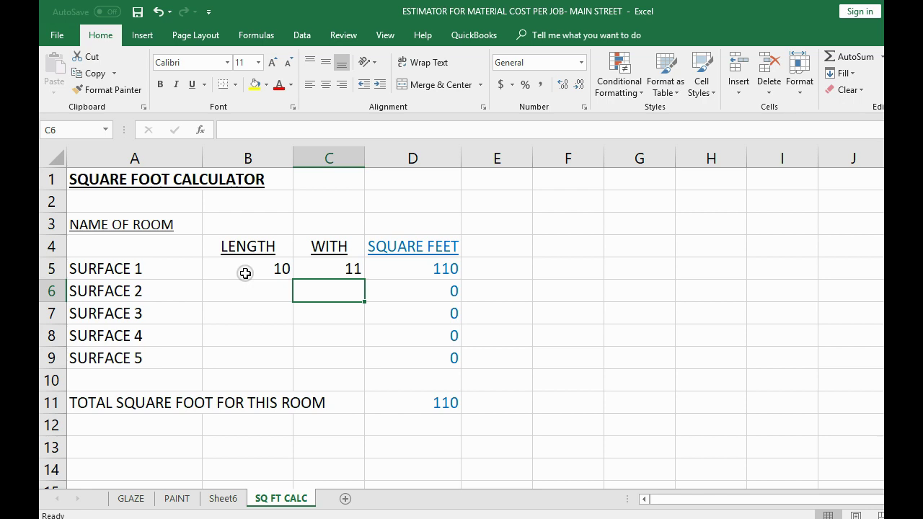
# Step: Enter a length of 10 and a width of 11 for SURFACE 2 in the square foot calculator
pyautogui.press('Left')
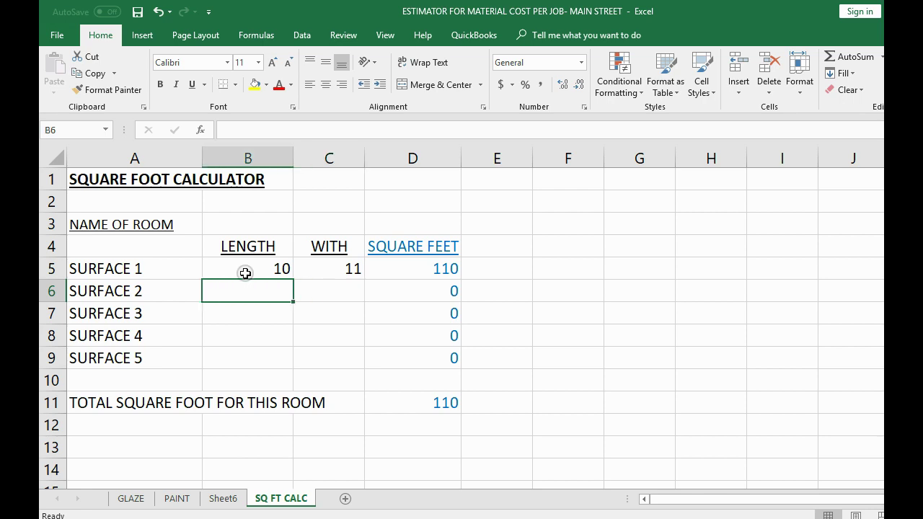
pyautogui.write('10')
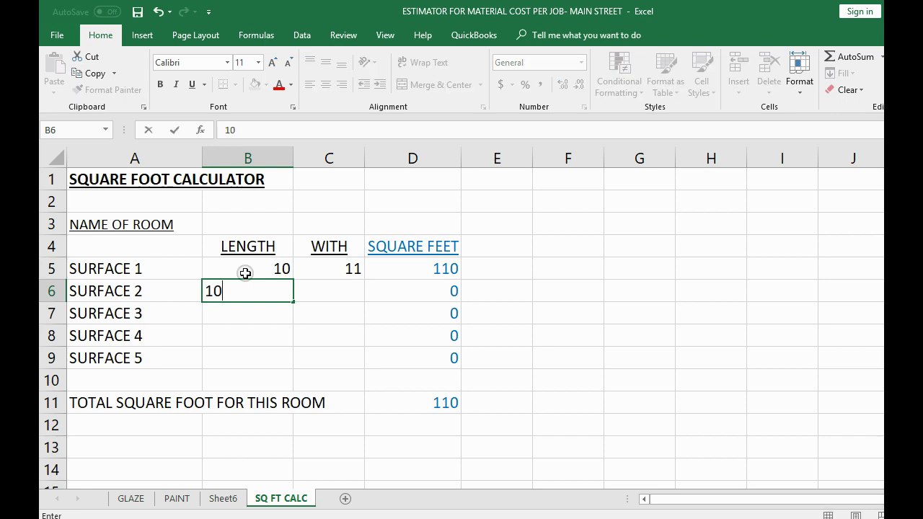
pyautogui.press('Right')
pyautogui.write('11')
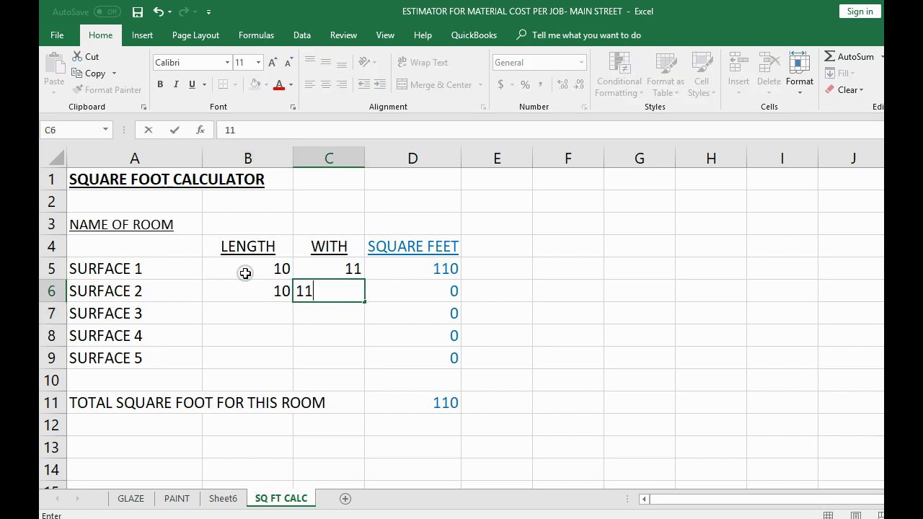
pyautogui.press('Return')
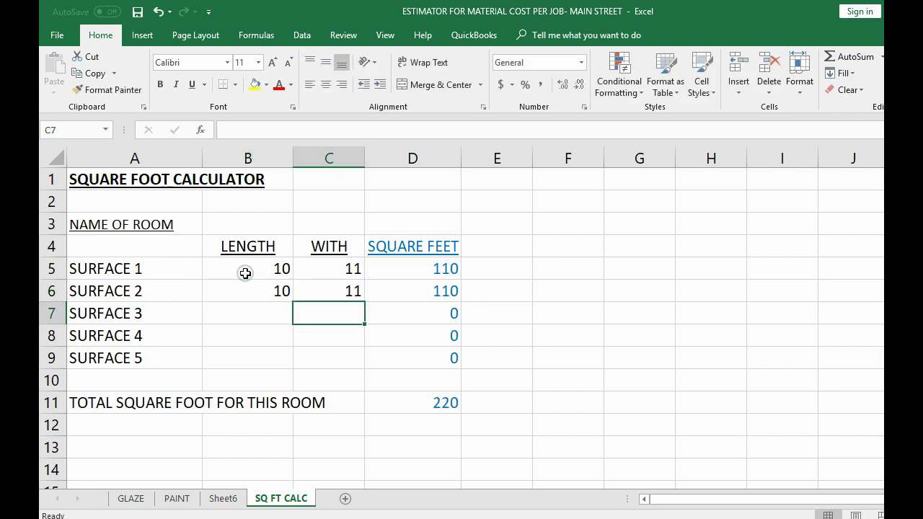
# Step: Enter a length of 9 and a width of 12 for SURFACE 3 in the square foot calculator
pyautogui.press('Left')
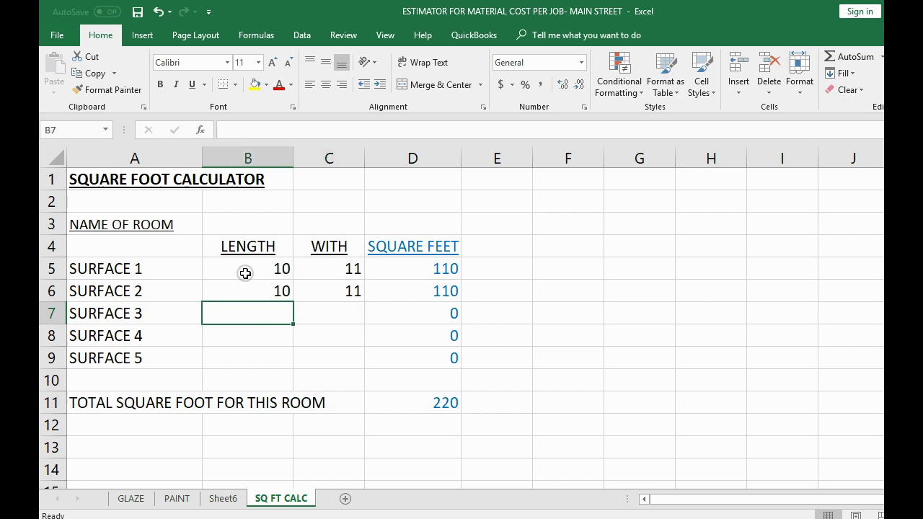
pyautogui.write('9')
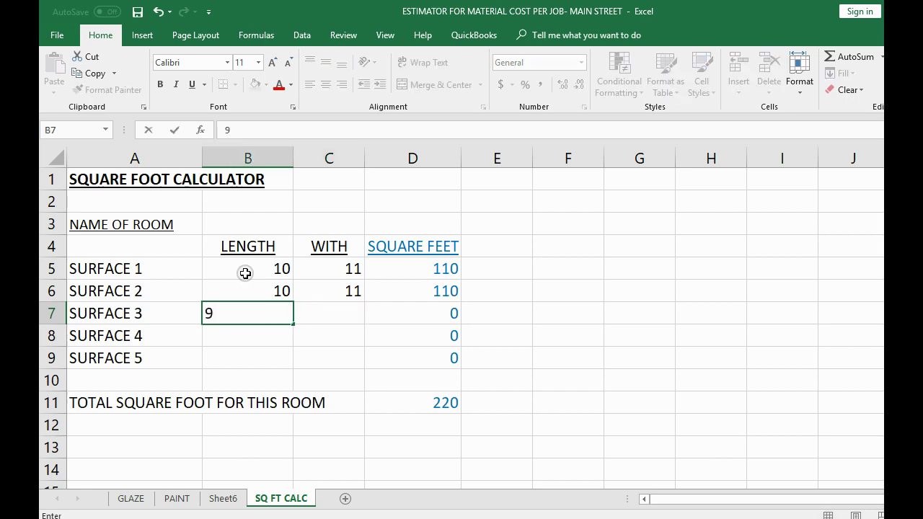
pyautogui.press('Return')
pyautogui.press('Up')
pyautogui.press('Right')
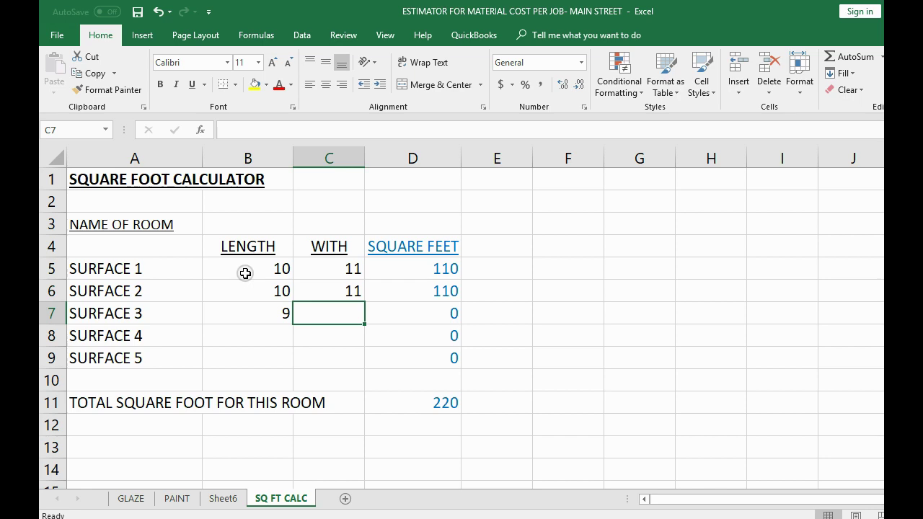
pyautogui.write('12')
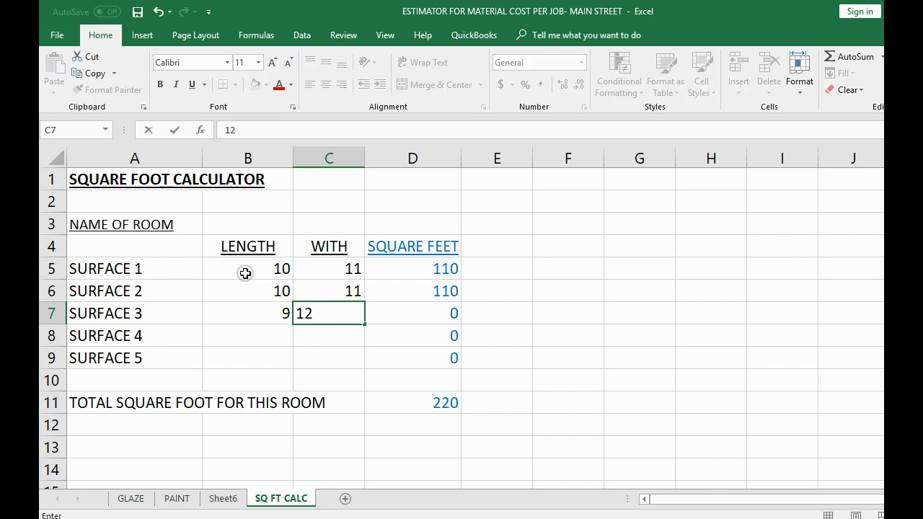
pyautogui.press('Return')
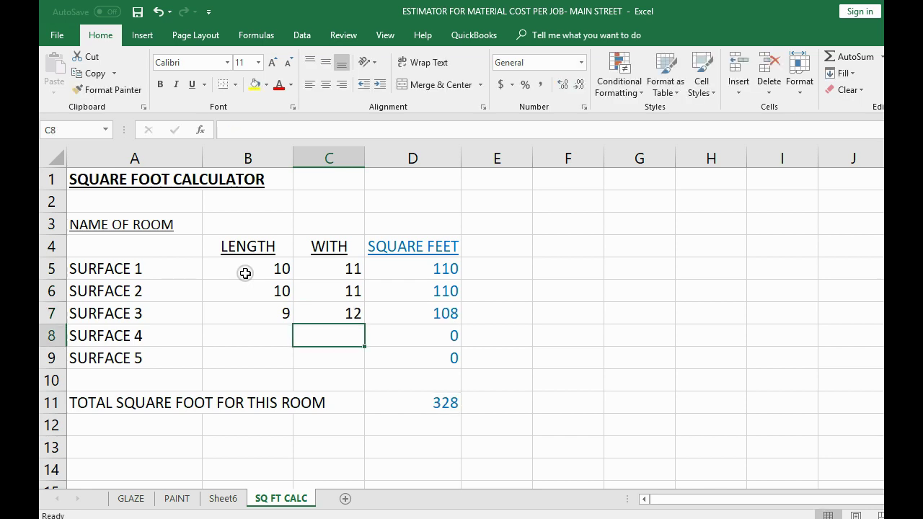
# Step: Check the surface areas and room total, enter 328 as SQUARE FEET THIS JOB on the GLAZE sheet and save the workbook
pyautogui.click(435, 312)
pyautogui.click(440, 270)
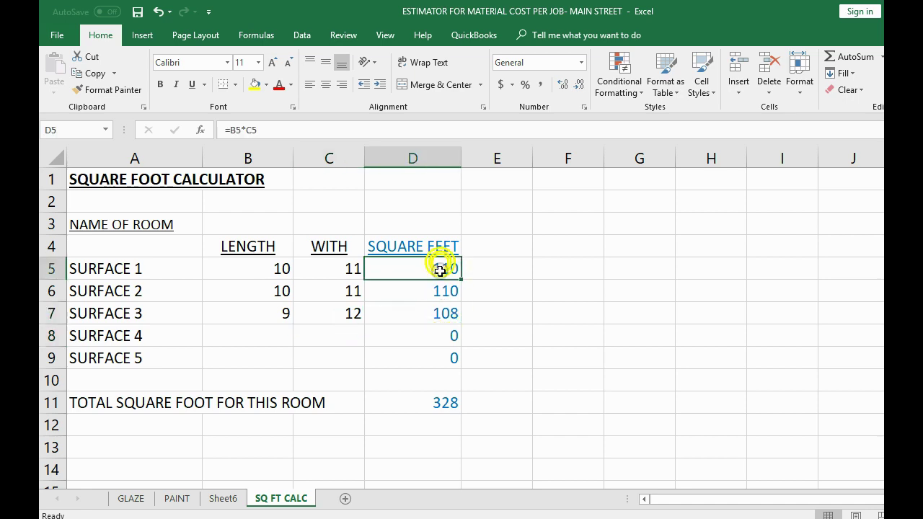
pyautogui.click(440, 290)
pyautogui.click(444, 312)
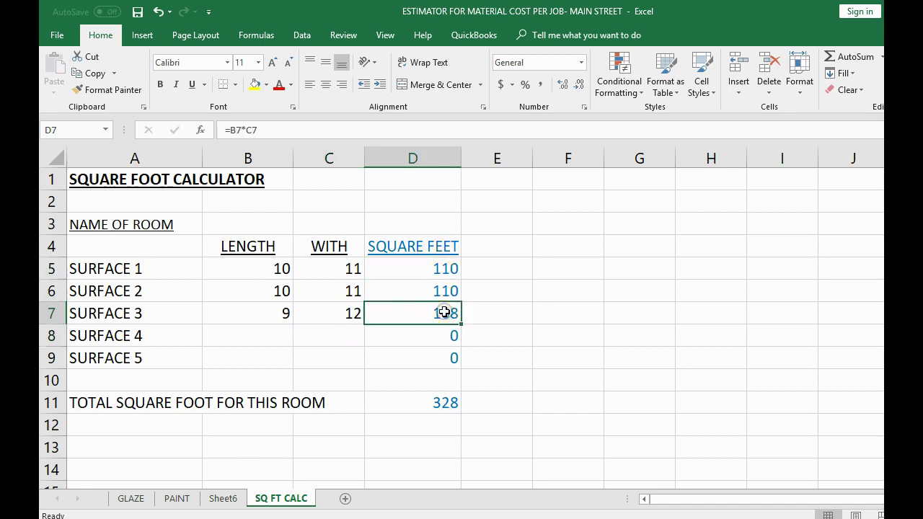
pyautogui.click(448, 403)
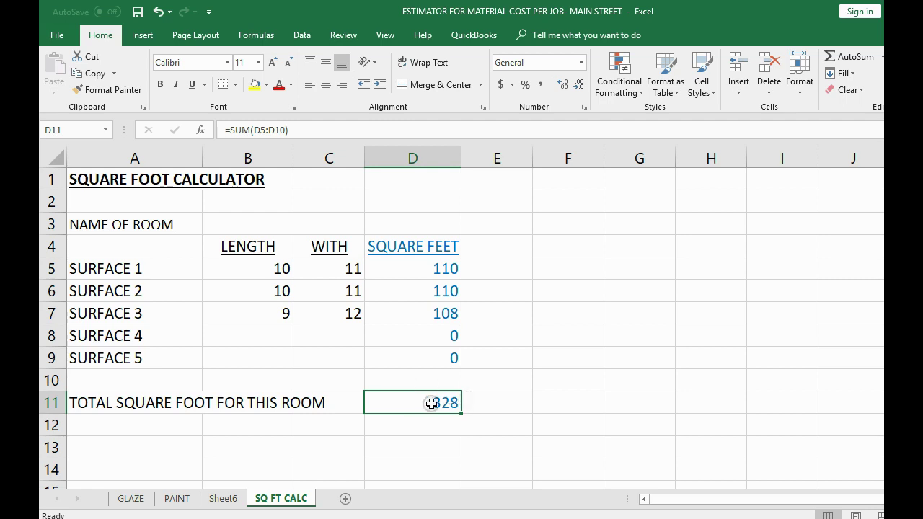
pyautogui.click(131, 498)
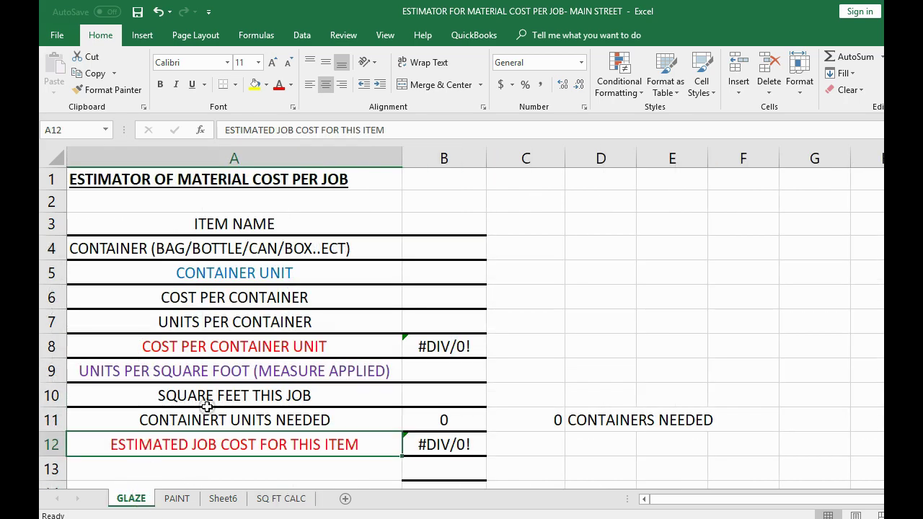
pyautogui.moveTo(276, 394); pyautogui.dragTo(408, 389)
pyautogui.click(408, 389)
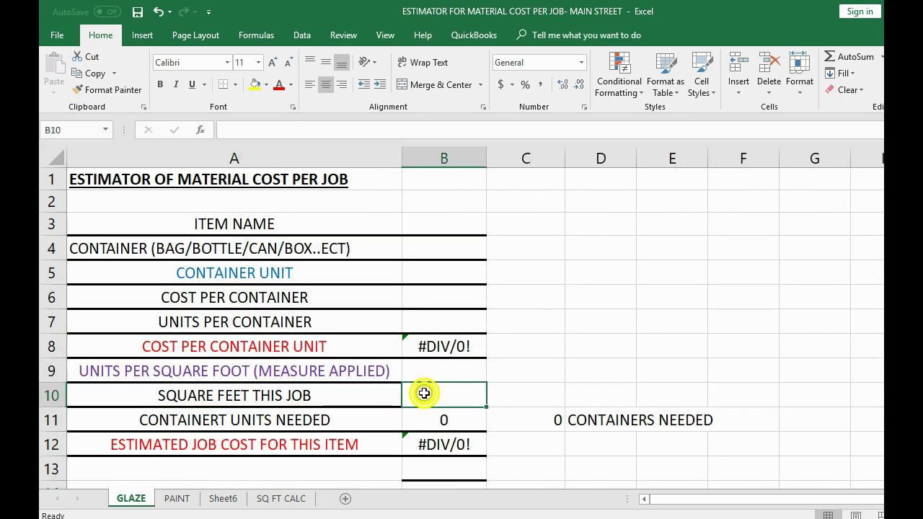
pyautogui.write('328')
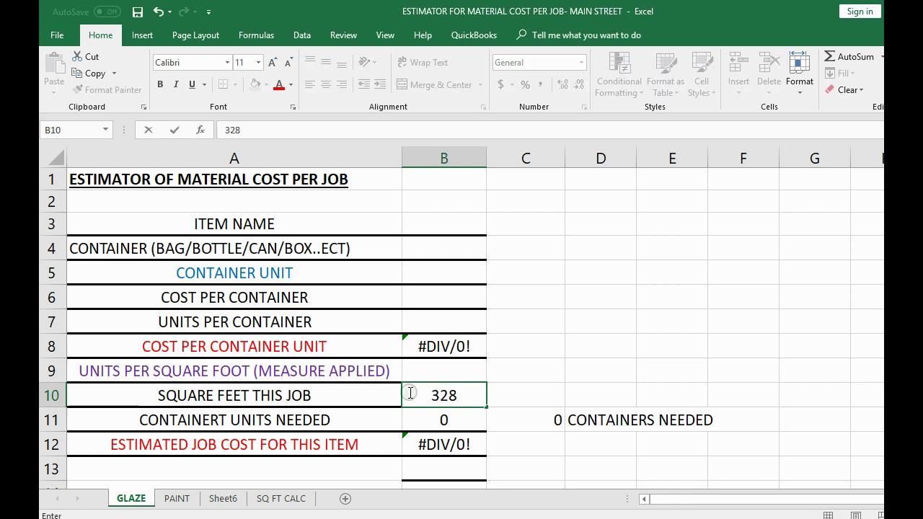
pyautogui.press('Return')
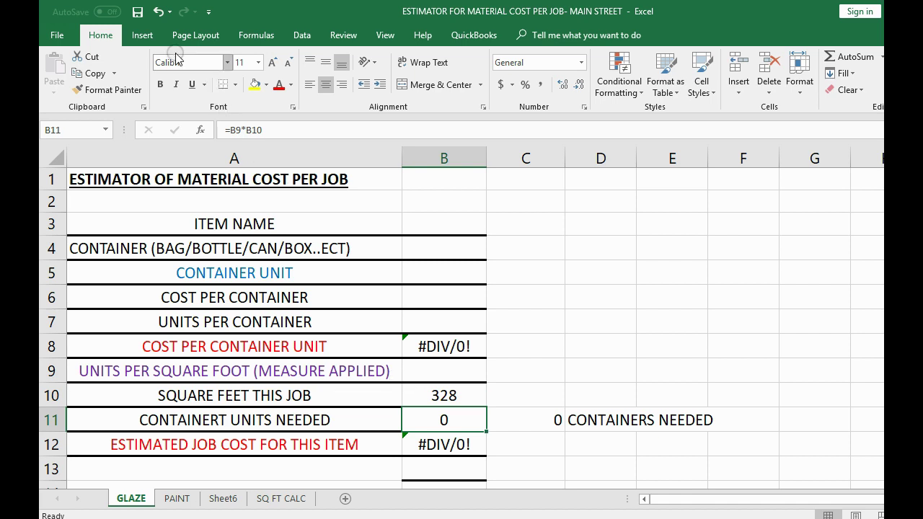
pyautogui.click(137, 12)
# Step: Examine the GLAZE sheet's empty item and container entry cells and the formulas for container units needed and estimated job cost
pyautogui.click(435, 220)
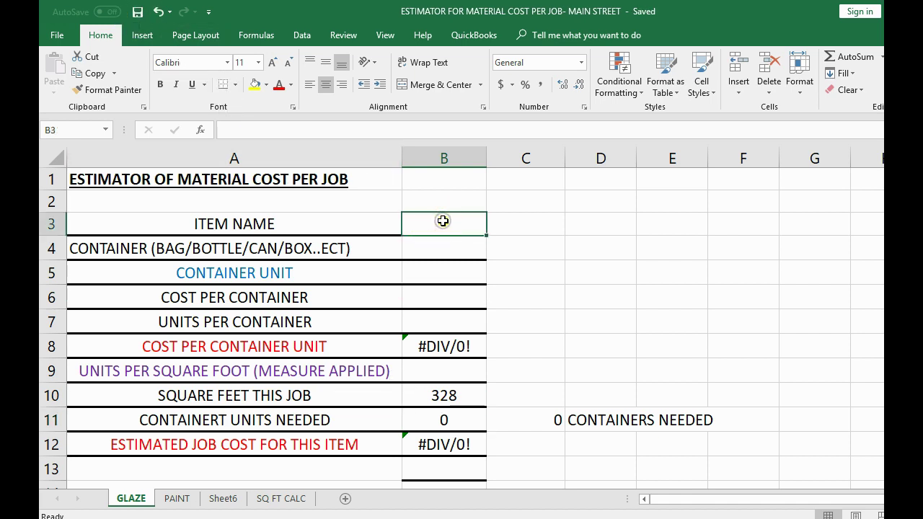
pyautogui.click(449, 251)
pyautogui.click(449, 272)
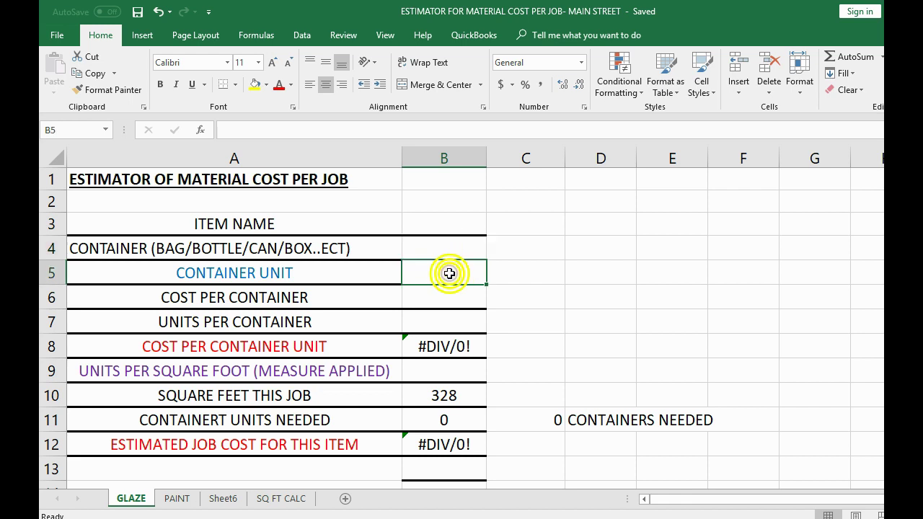
pyautogui.click(451, 298)
pyautogui.click(455, 318)
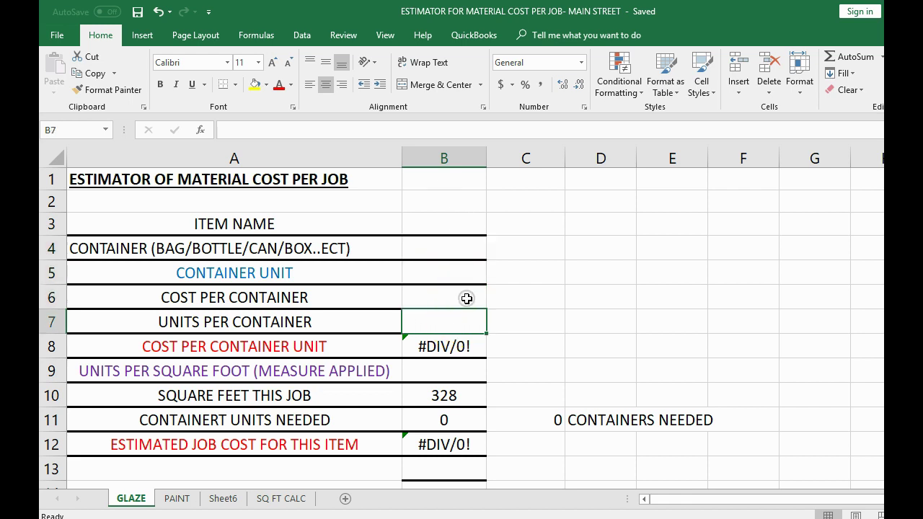
pyautogui.click(449, 419)
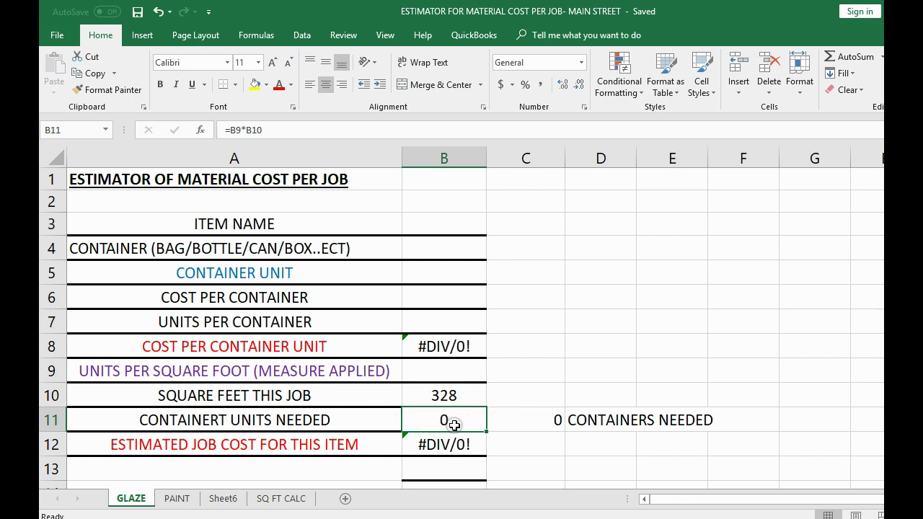
pyautogui.click(451, 449)
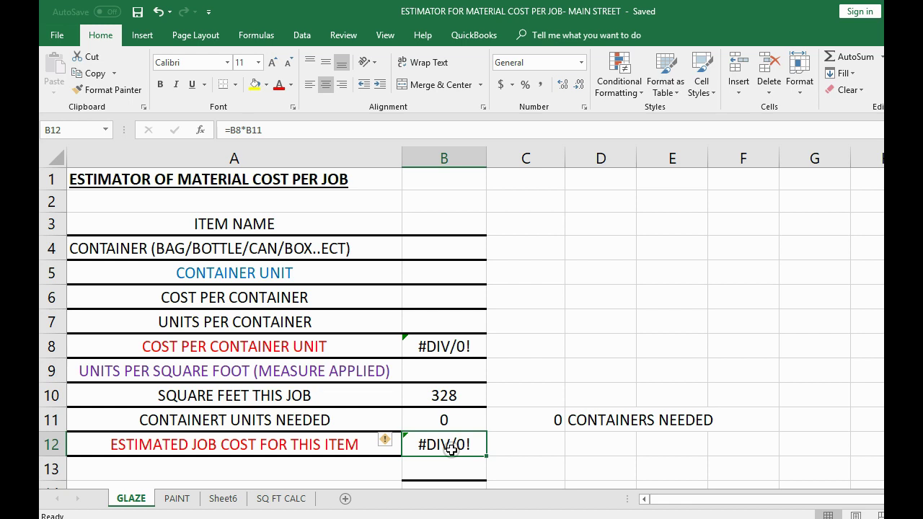
pyautogui.click(156, 493)
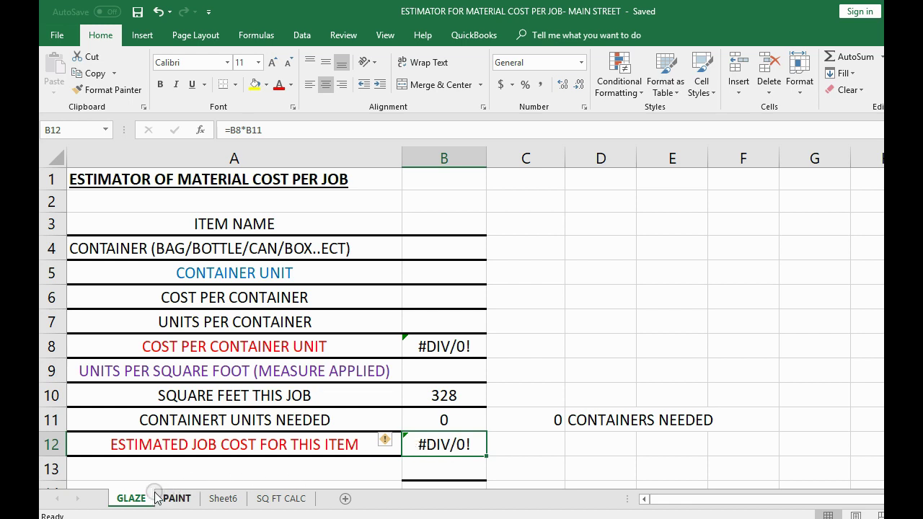
pyautogui.click(142, 497)
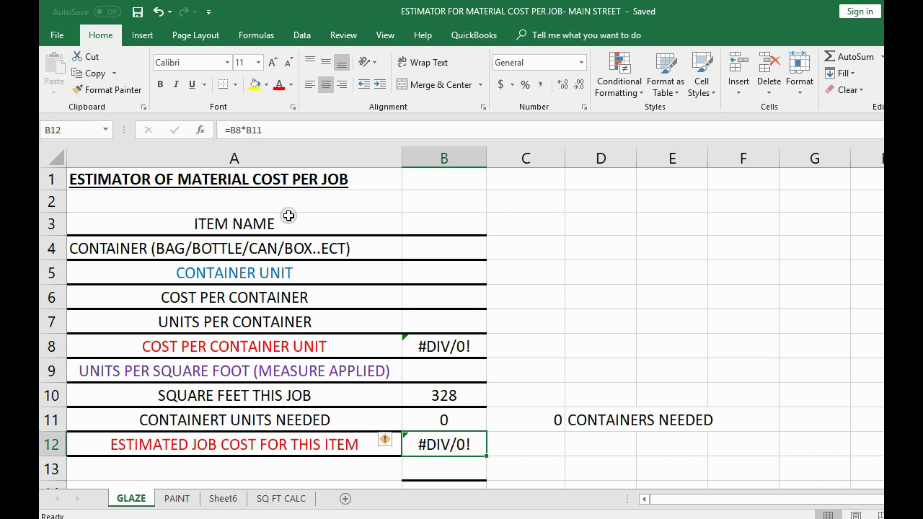
# Step: Enter GLAZE as the item name, BOTTLE as the container and OZ as the container unit
pyautogui.click(436, 226)
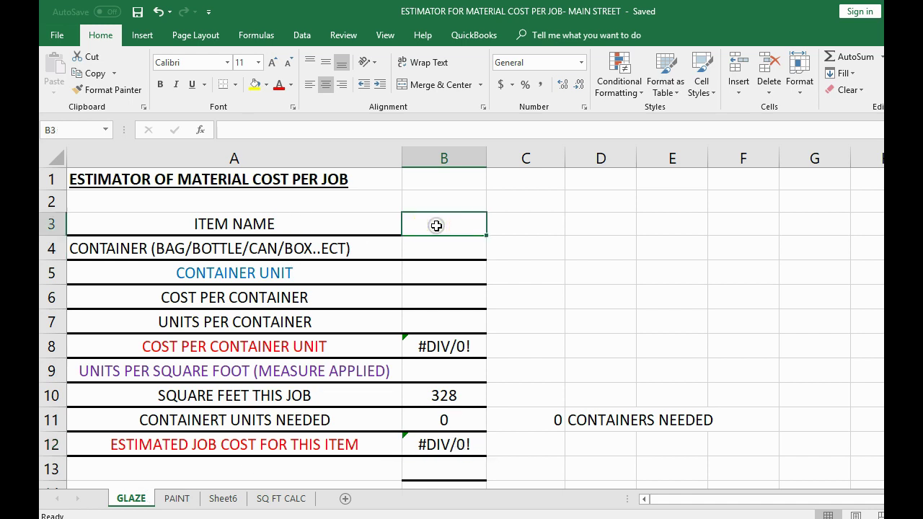
pyautogui.write('GLAZE')
pyautogui.press('Return')
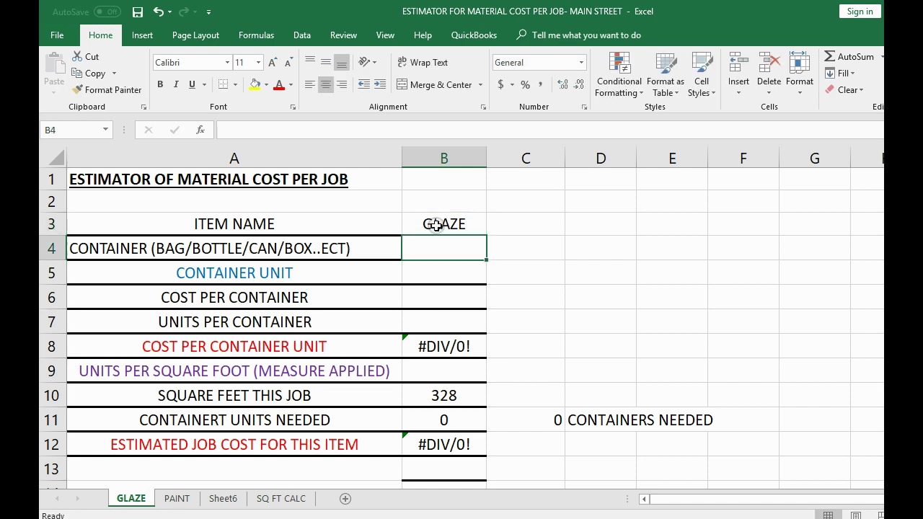
pyautogui.write('BOTTLE')
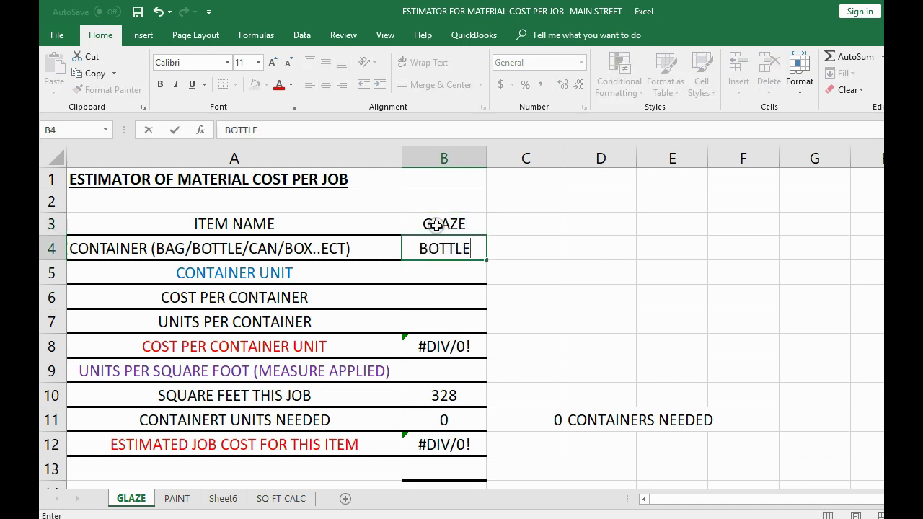
pyautogui.press('Return')
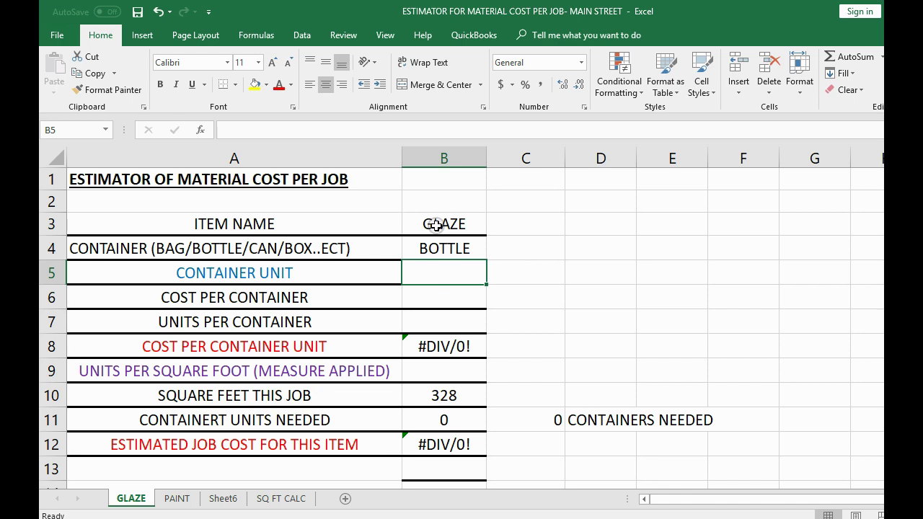
pyautogui.write('OZ')
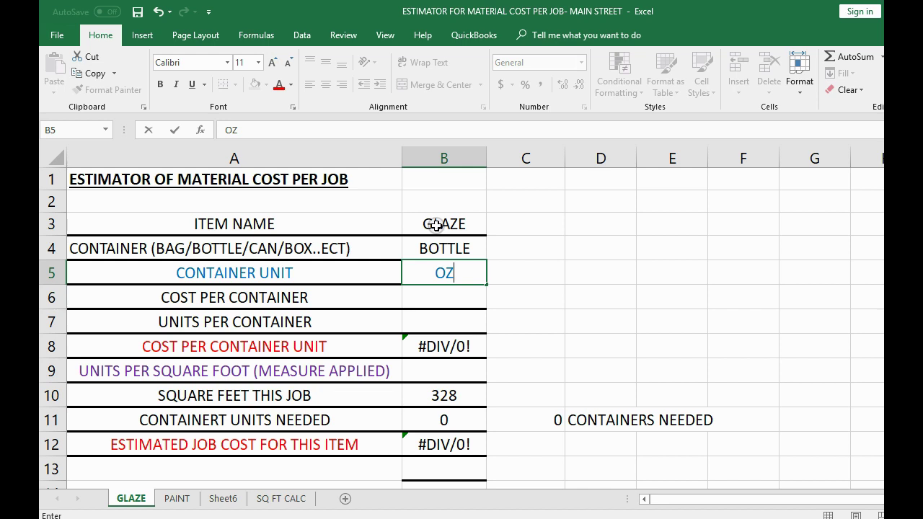
pyautogui.press('Return')
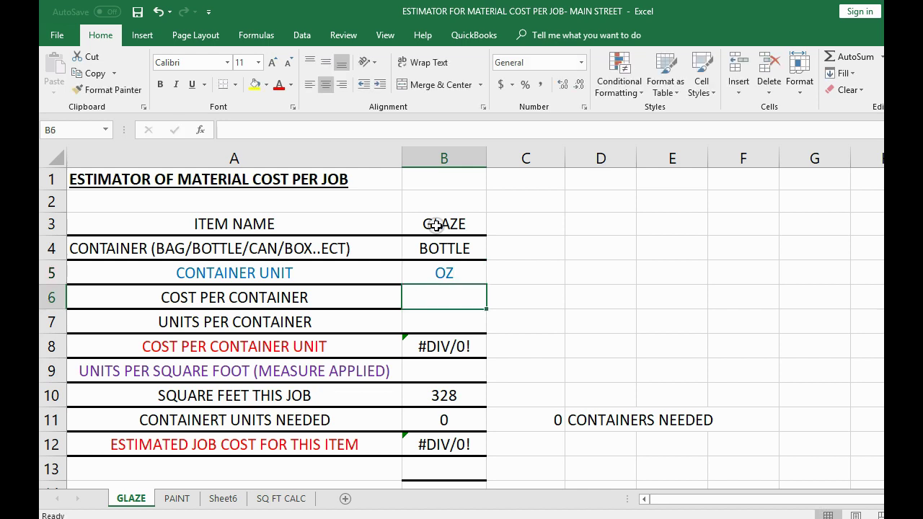
# Step: Set the cost per container to 100 and the units per container to 20 for the glaze
pyautogui.write('100')
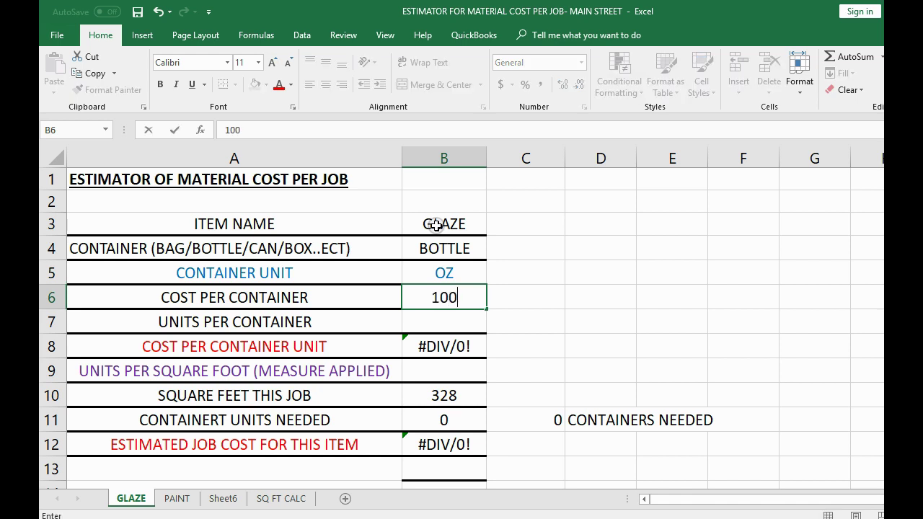
pyautogui.press('Return')
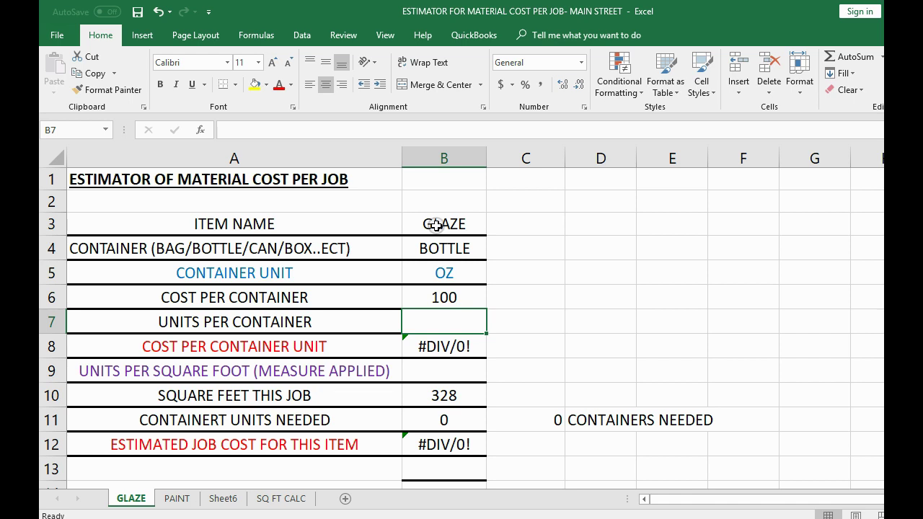
pyautogui.write('2')
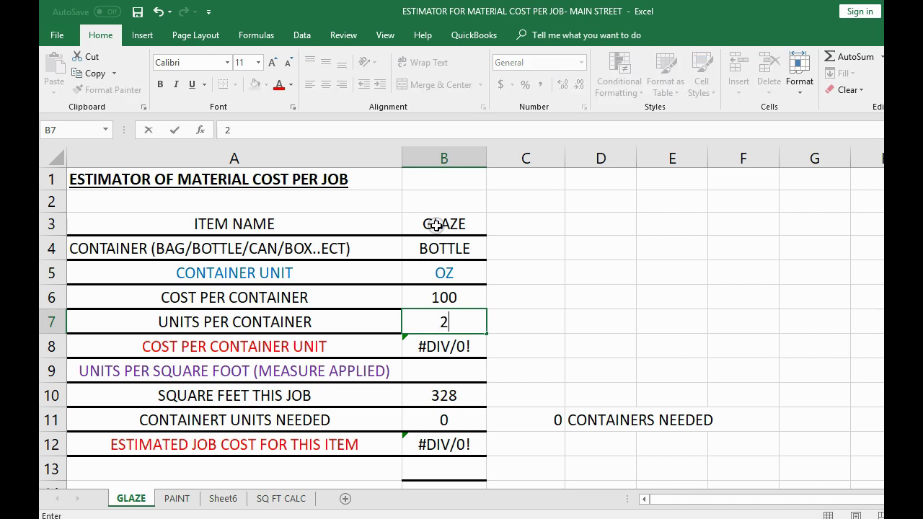
pyautogui.write('0')
pyautogui.press('Return')
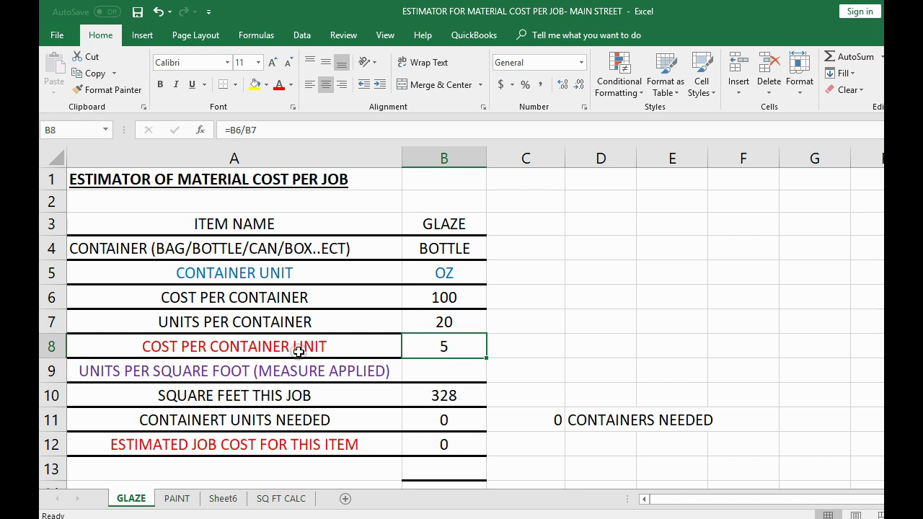
# Step: Change the font color of the COST PER CONTAINER UNIT value in B8 to the standard light blue
pyautogui.moveTo(301, 354); pyautogui.dragTo(419, 349)
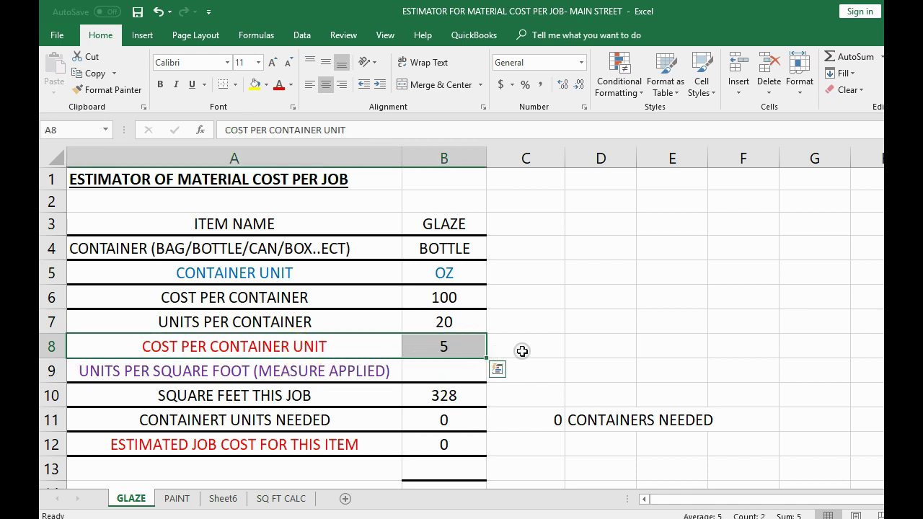
pyautogui.click(525, 349)
pyautogui.click(431, 349)
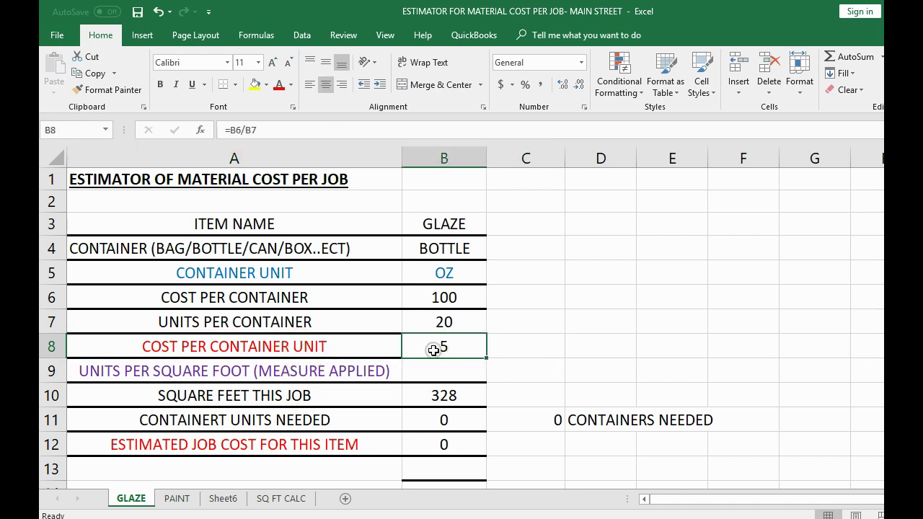
pyautogui.click(292, 85)
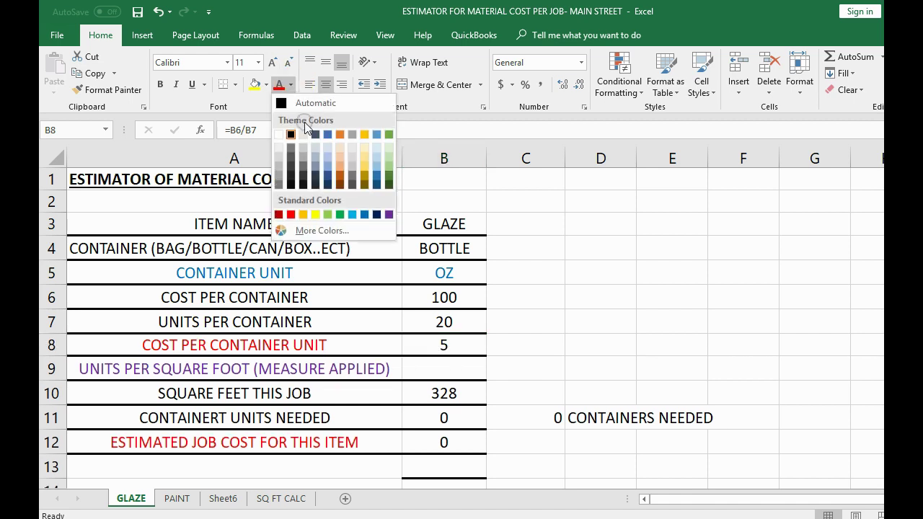
pyautogui.click(355, 213)
pyautogui.click(576, 299)
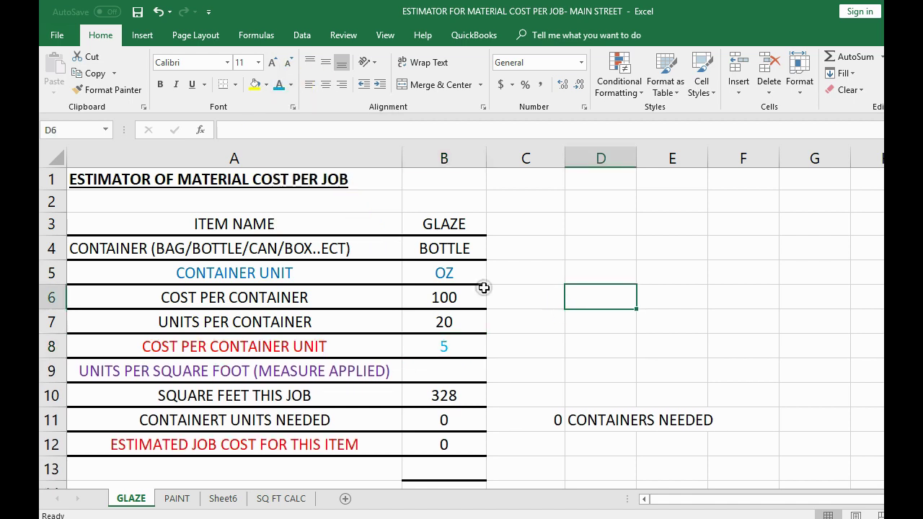
pyautogui.click(454, 293)
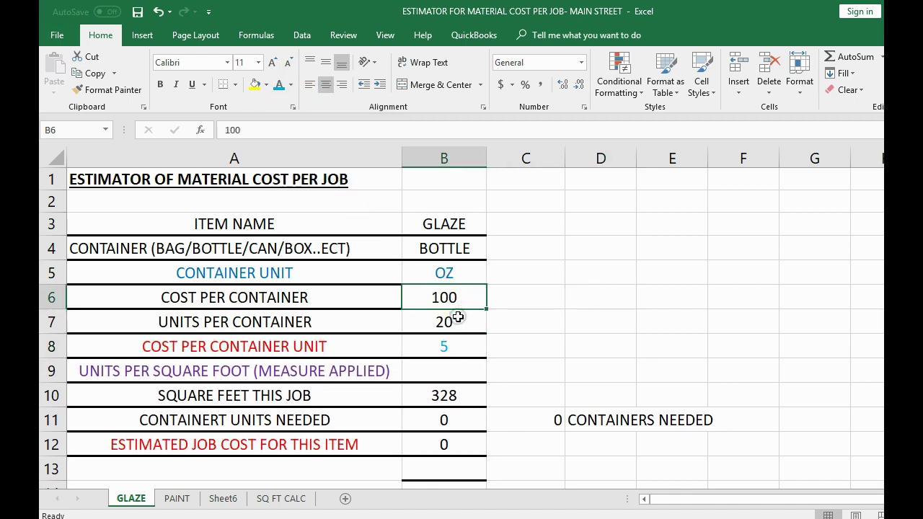
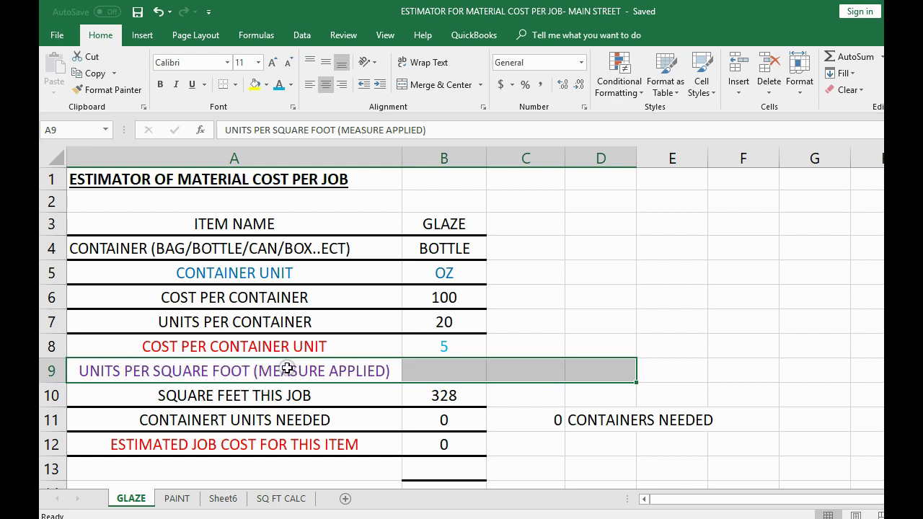
# Step: Place a left-pointing arrow shape reading "YOU MUST FIND !!!" beside the UNITS PER SQUARE FOOT entry cell in row 9
pyautogui.click(287, 369)
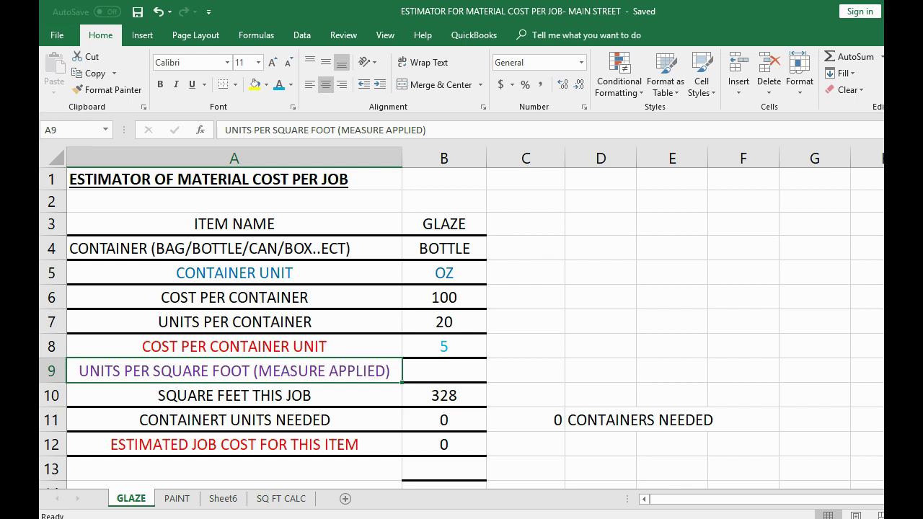
pyautogui.click(882, 241)
pyautogui.moveTo(882, 288); pyautogui.dragTo(556, 408)
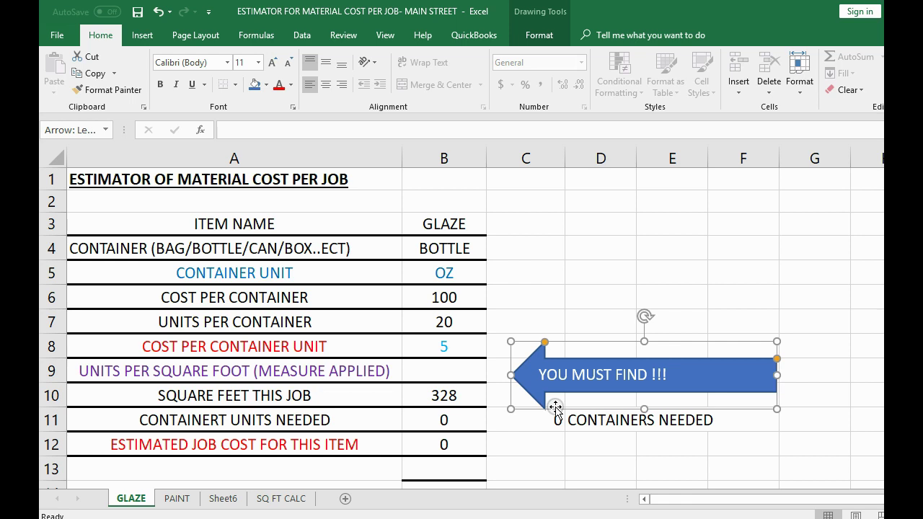
# Step: Set the units per square foot (measure applied) in B9 to 0.5
pyautogui.click(455, 371)
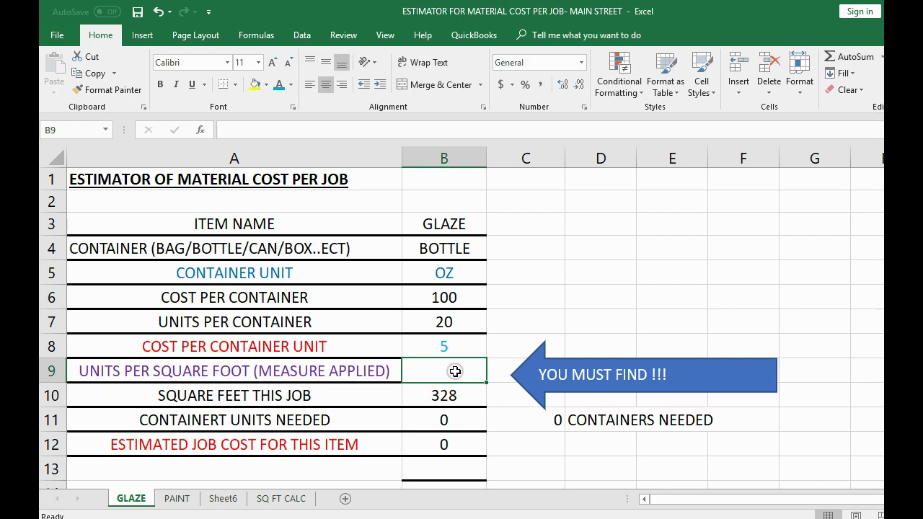
pyautogui.write('.5')
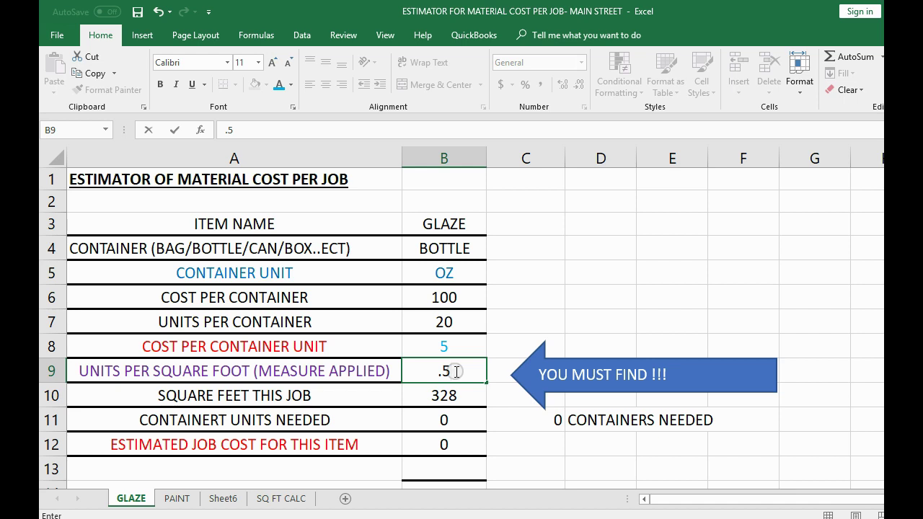
pyautogui.press('Return')
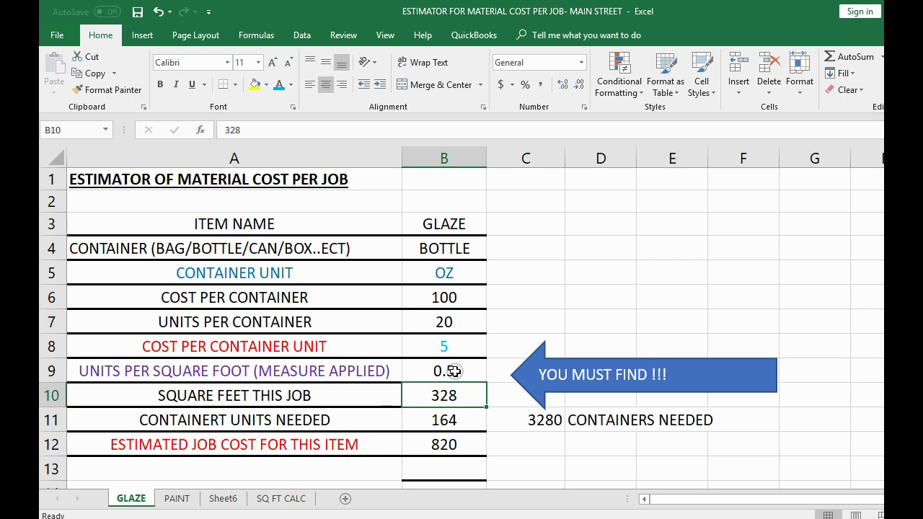
# Step: Clear the formula from C11, beside the CONTAINERS NEEDED label
pyautogui.click(435, 424)
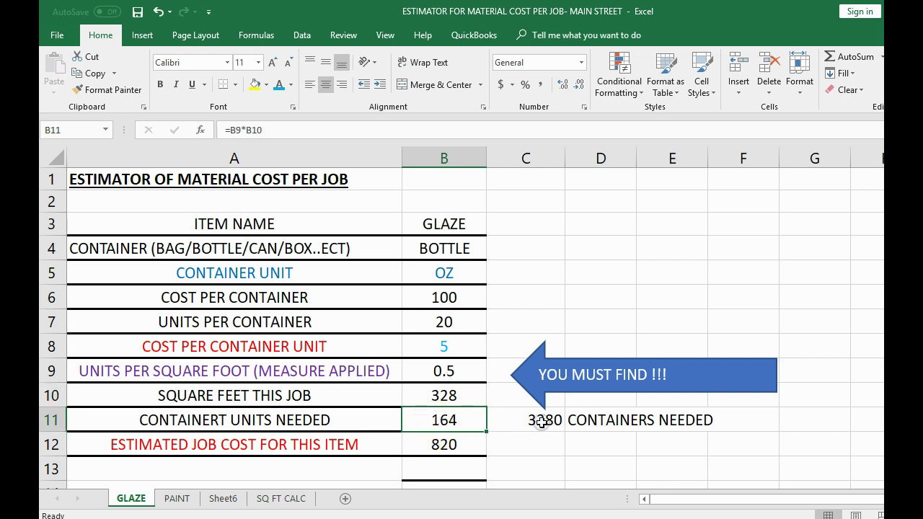
pyautogui.click(595, 420)
pyautogui.click(541, 420)
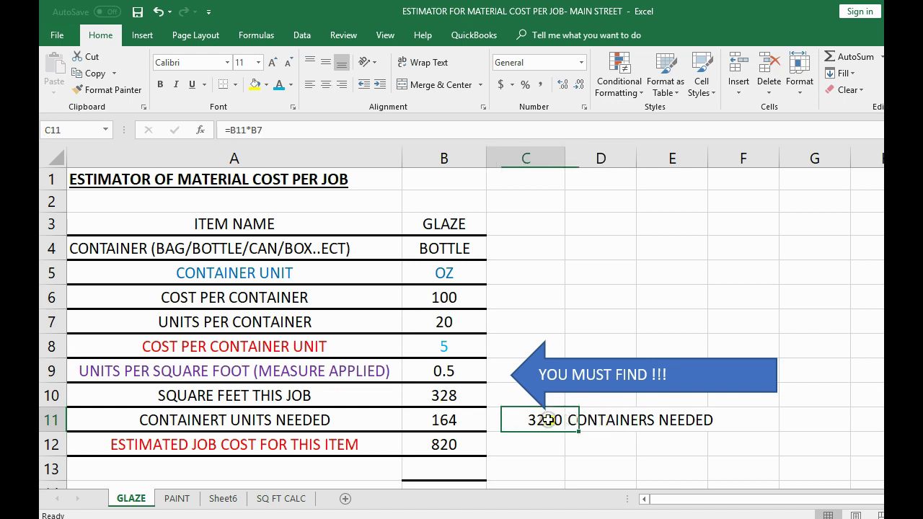
pyautogui.press('Delete')
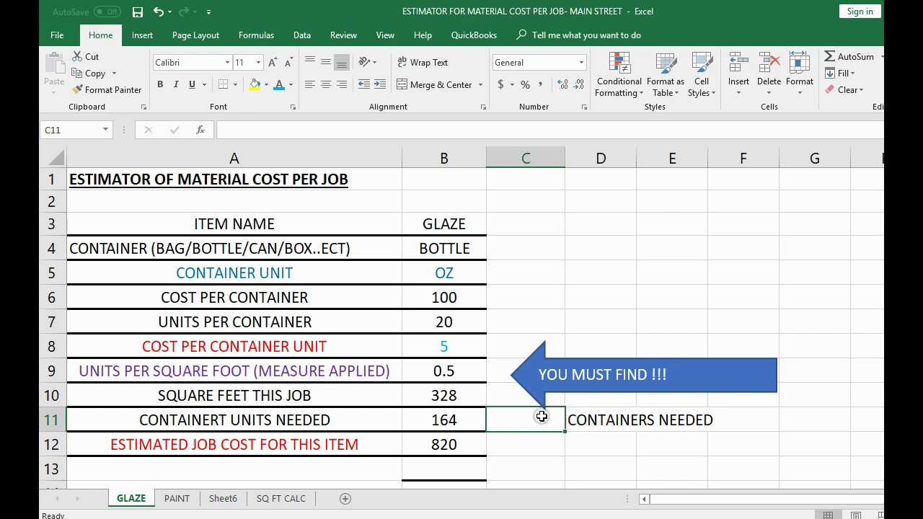
pyautogui.click(593, 418)
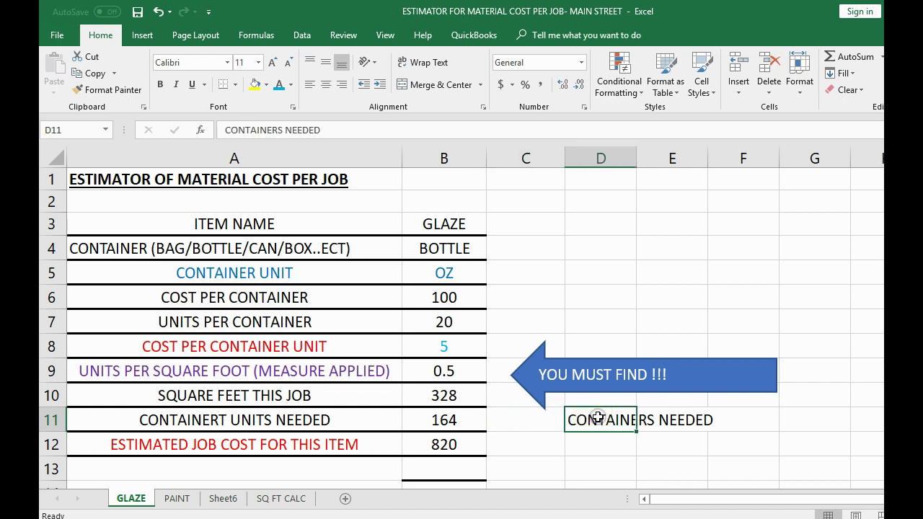
# Step: Format the estimated job cost in B12 with the Accounting number format
pyautogui.click(441, 447)
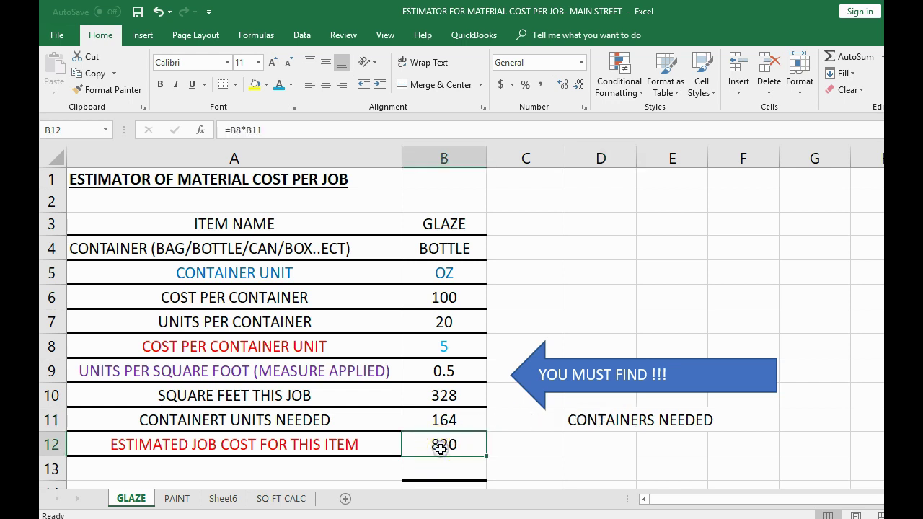
pyautogui.click(501, 85)
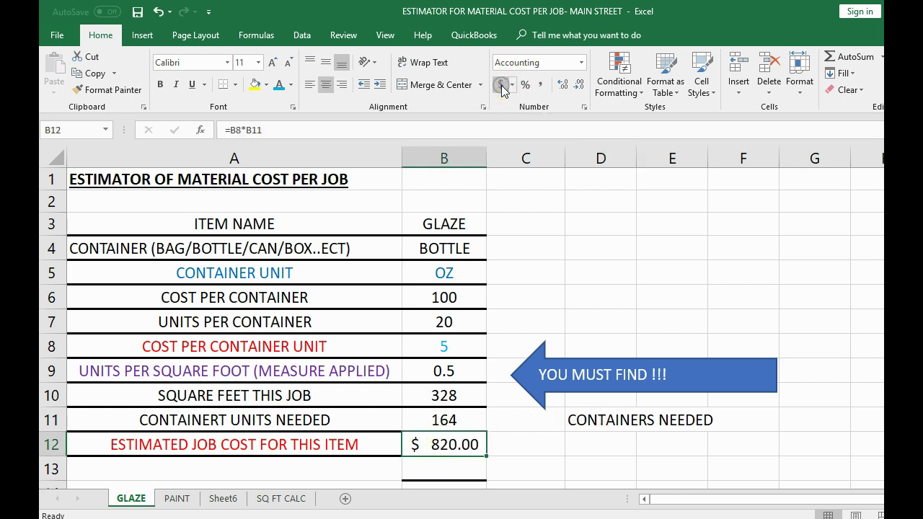
pyautogui.click(556, 476)
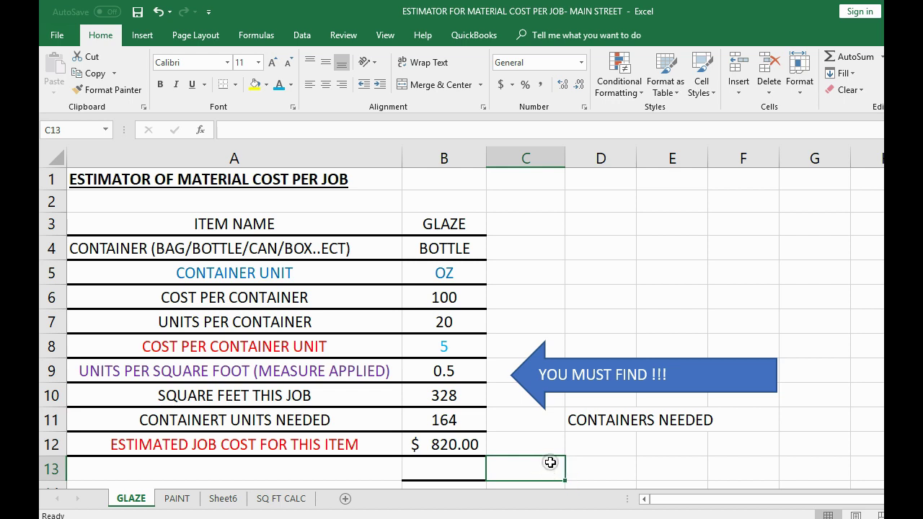
# Step: Examine the container cost, units, coverage rate and square footage in B6:B10 and the container units needed formula in B11
pyautogui.click(458, 369)
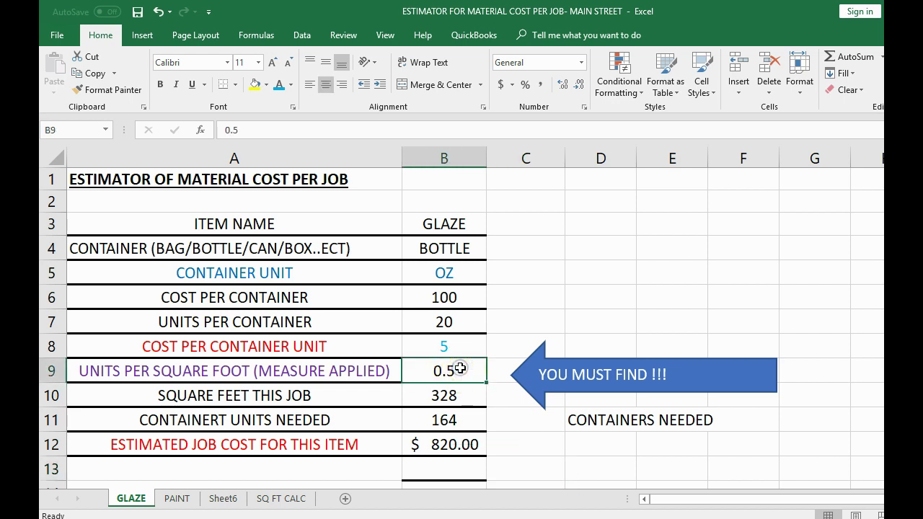
pyautogui.click(461, 291)
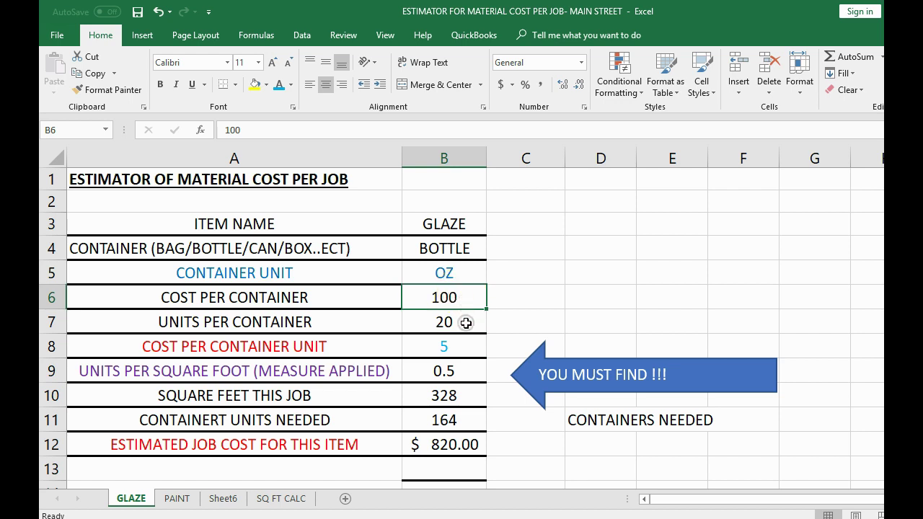
pyautogui.click(466, 323)
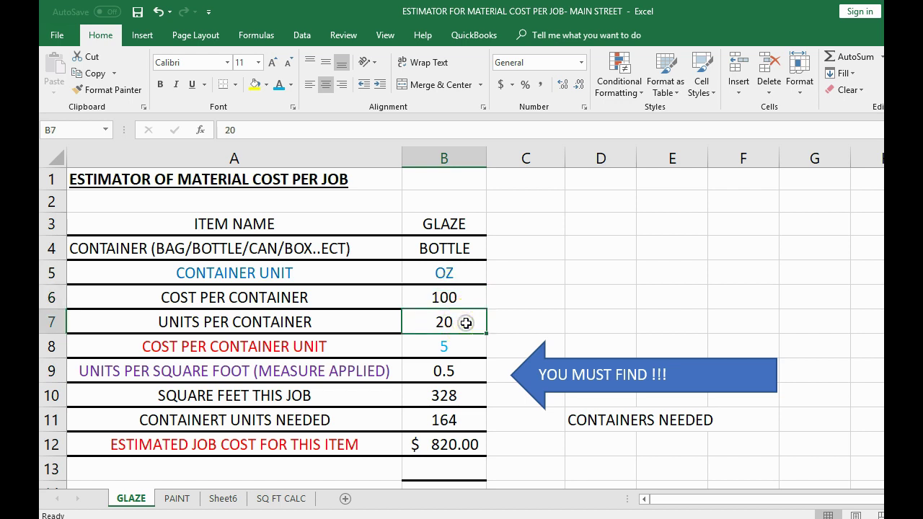
pyautogui.click(460, 341)
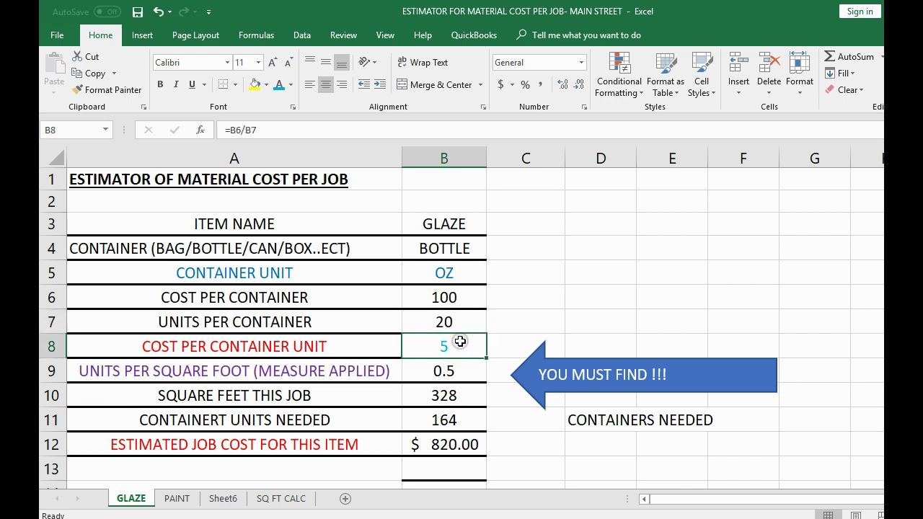
pyautogui.click(464, 372)
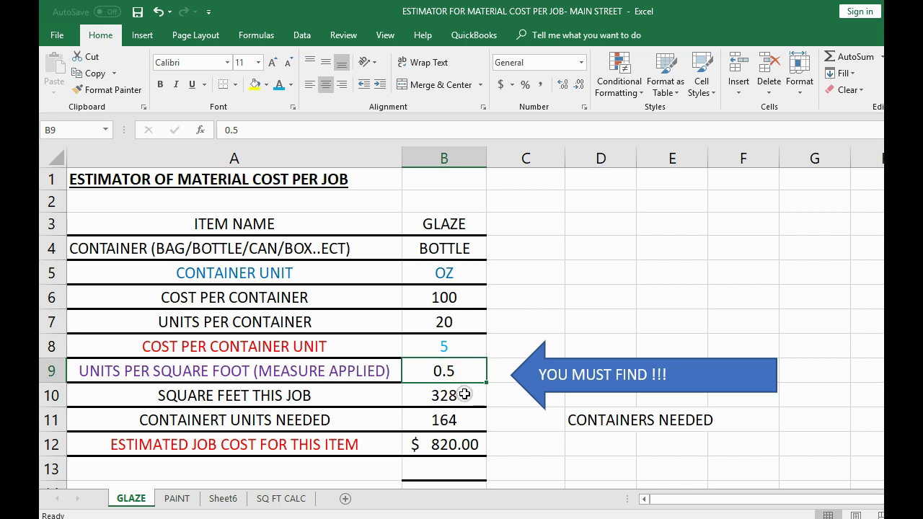
pyautogui.click(463, 394)
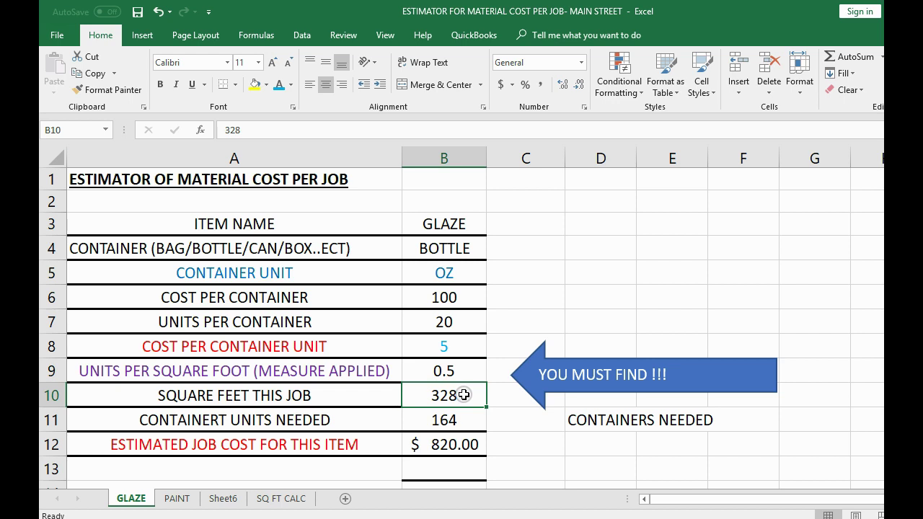
pyautogui.click(467, 420)
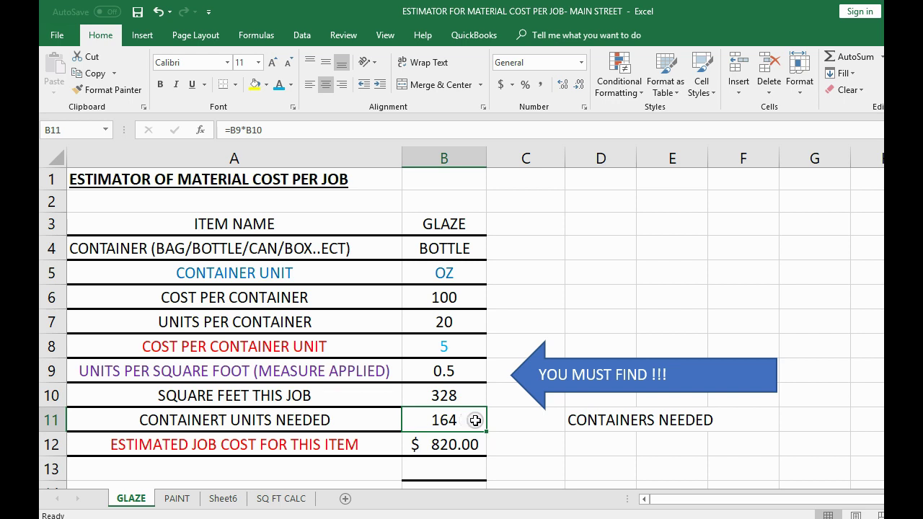
# Step: Enter the formula =B11/B8 in C11 for the number of containers needed
pyautogui.click(519, 420)
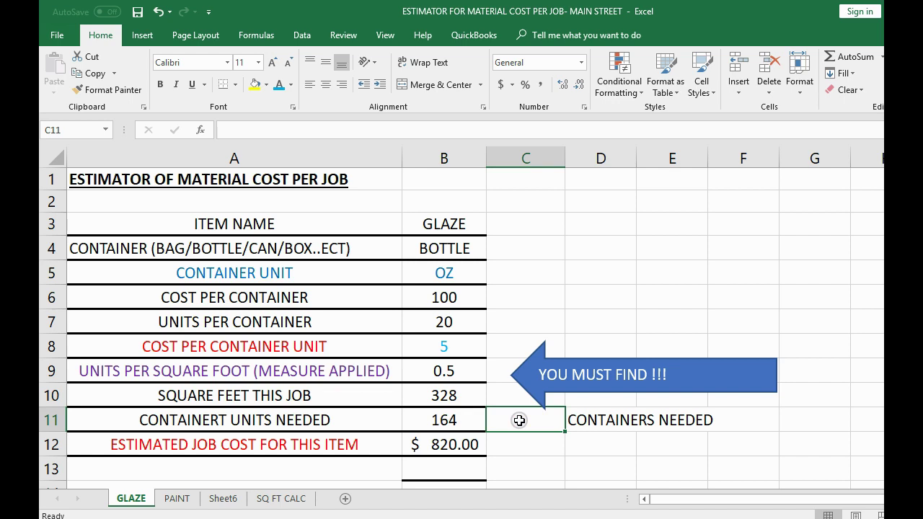
pyautogui.write('=')
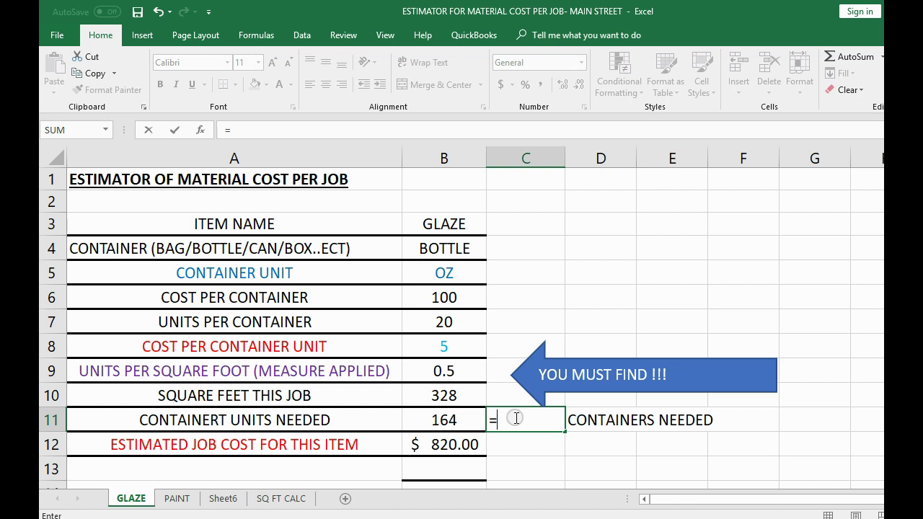
pyautogui.click(464, 419)
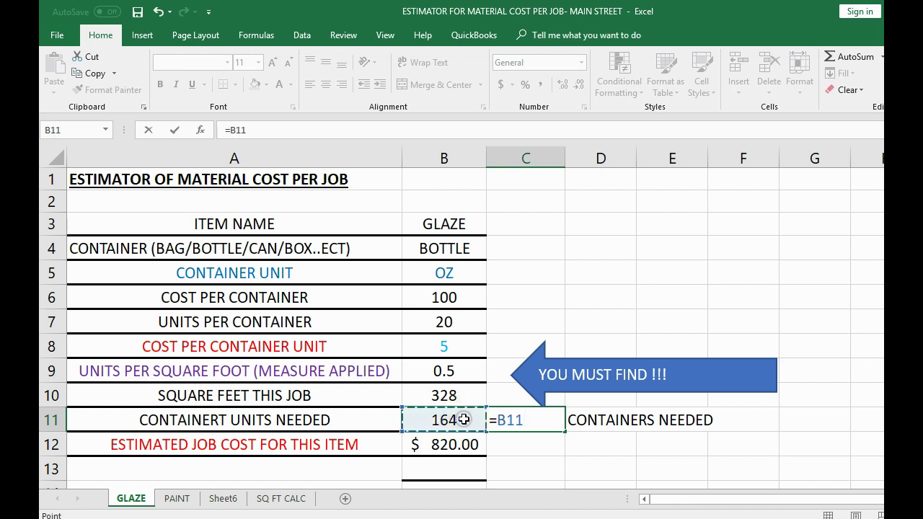
pyautogui.write('/')
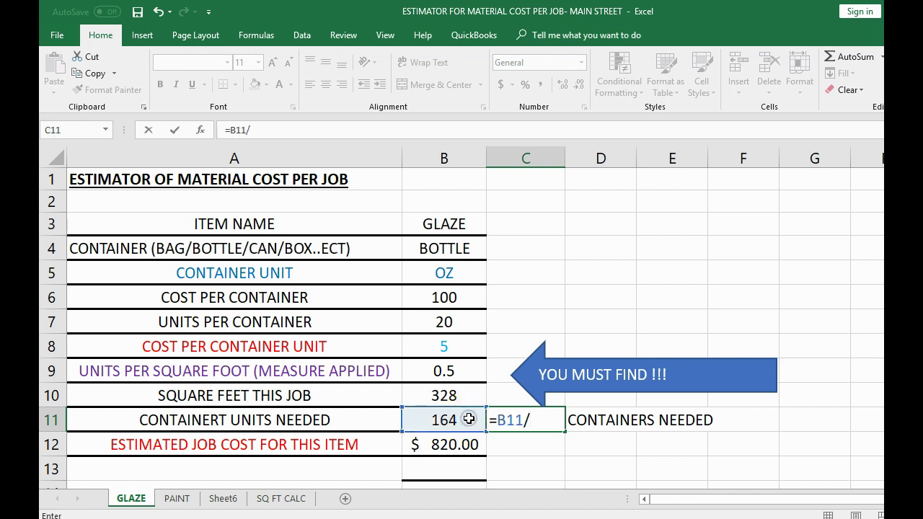
pyautogui.click(455, 340)
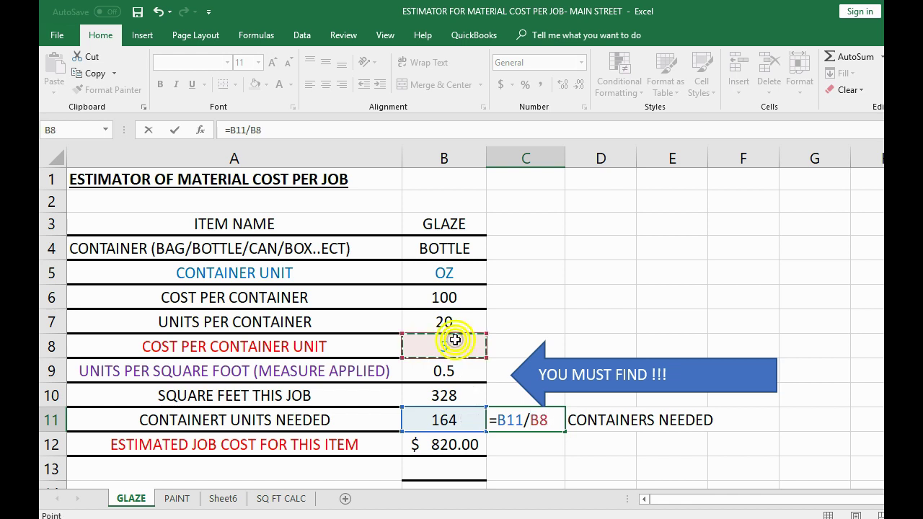
pyautogui.press('Return')
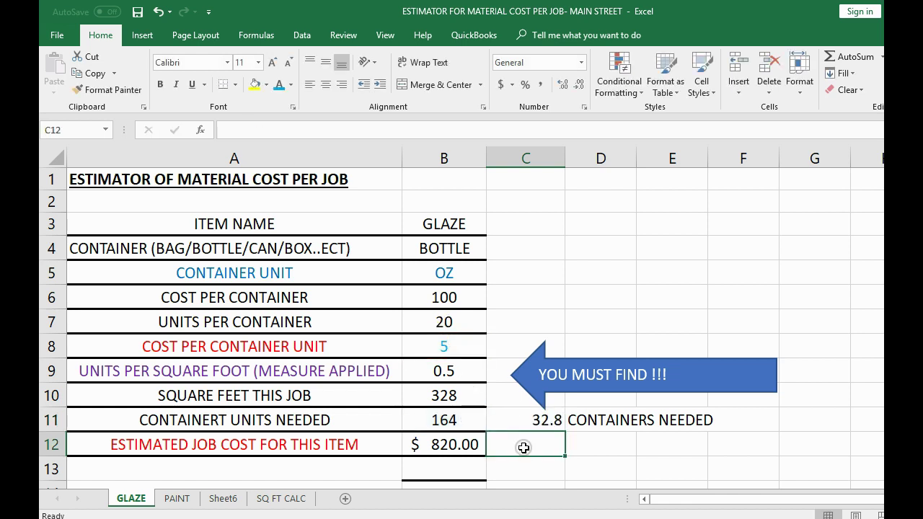
# Step: Check the containers needed formula in C11 against the square footage, coverage and units per container, and save the workbook
pyautogui.click(514, 413)
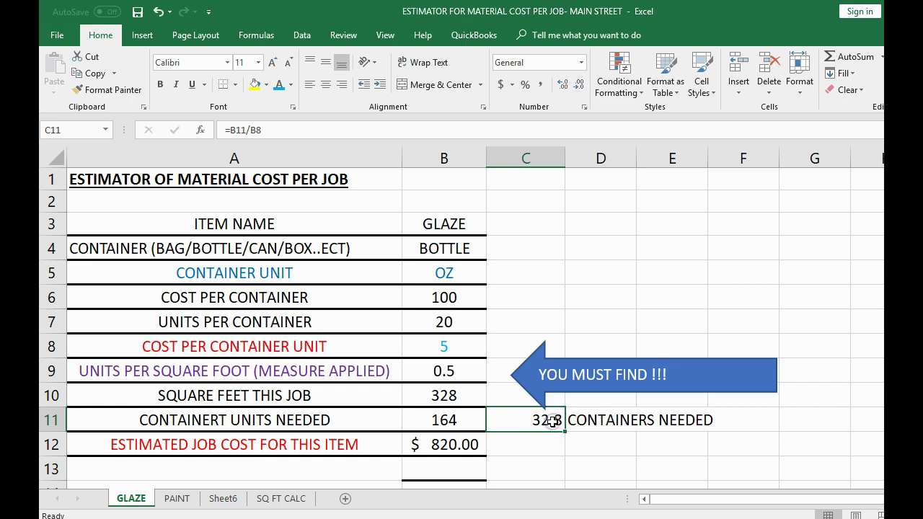
pyautogui.click(467, 393)
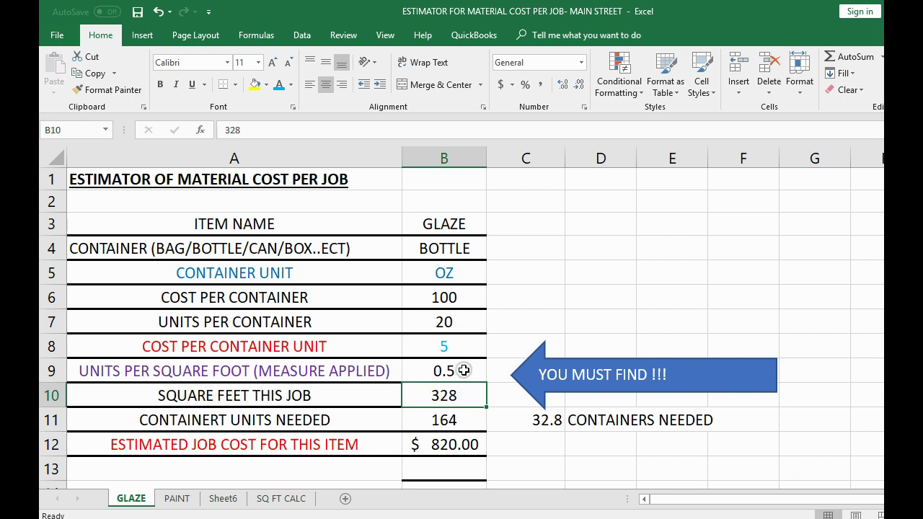
pyautogui.click(464, 371)
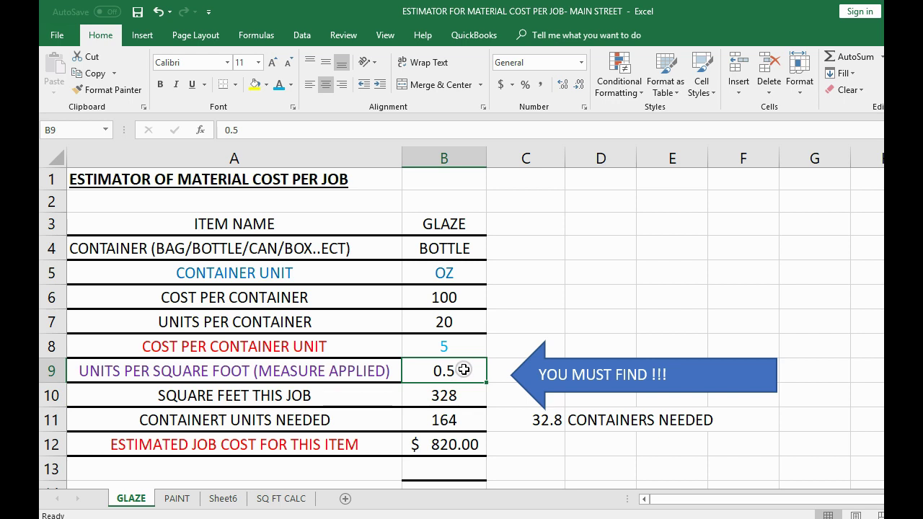
pyautogui.click(458, 321)
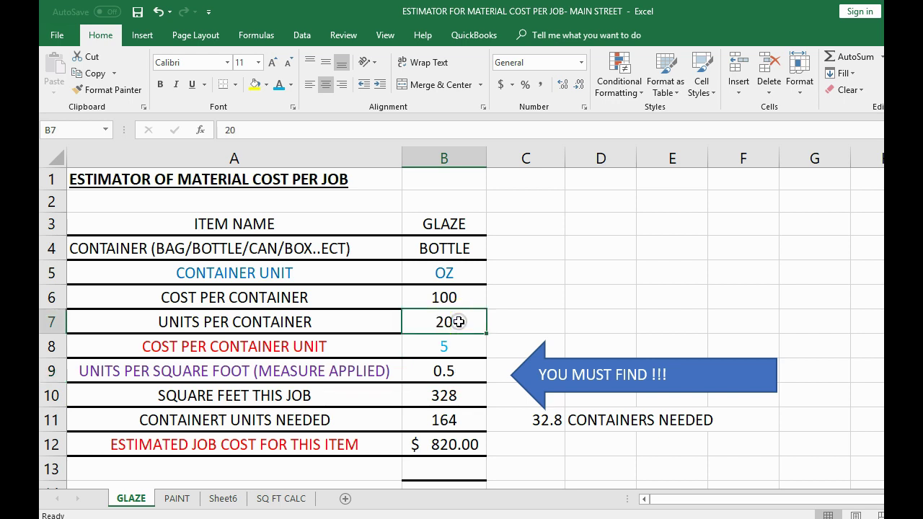
pyautogui.click(551, 420)
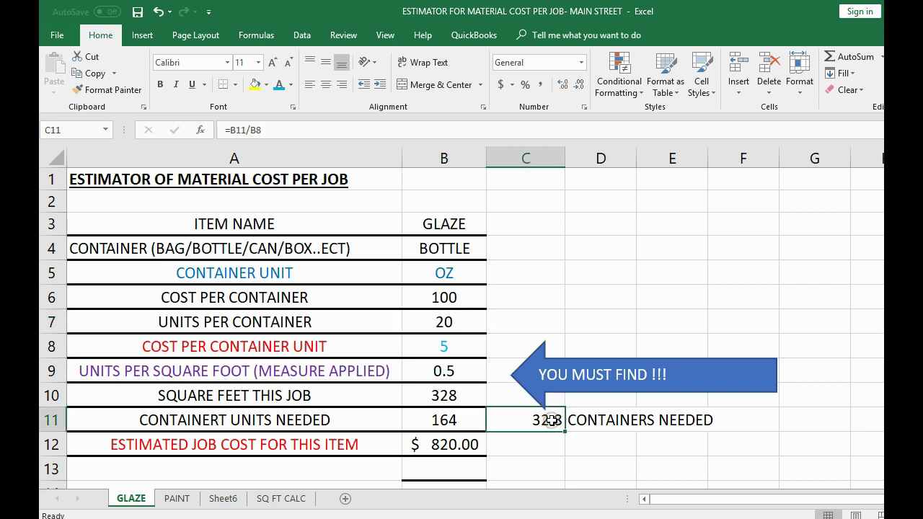
pyautogui.click(138, 11)
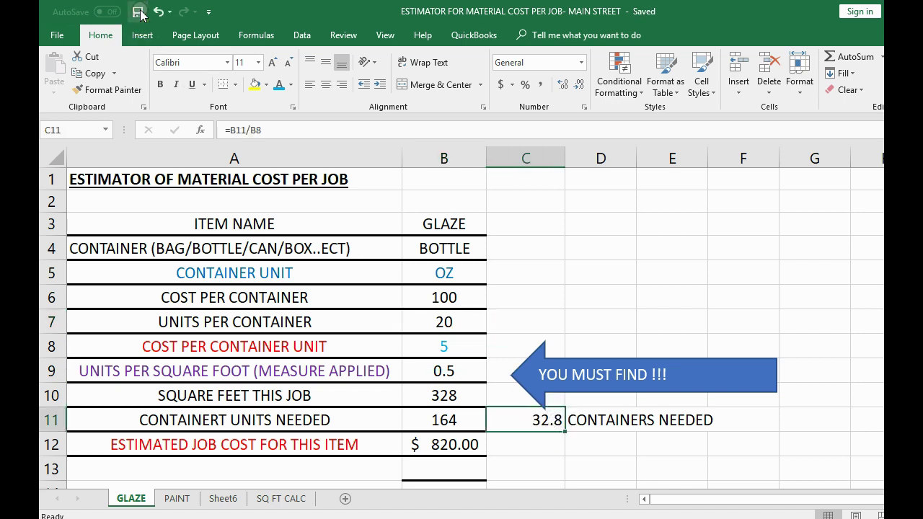
# Step: Set the square feet for this job in B10 to 200 and save the workbook
pyautogui.click(433, 393)
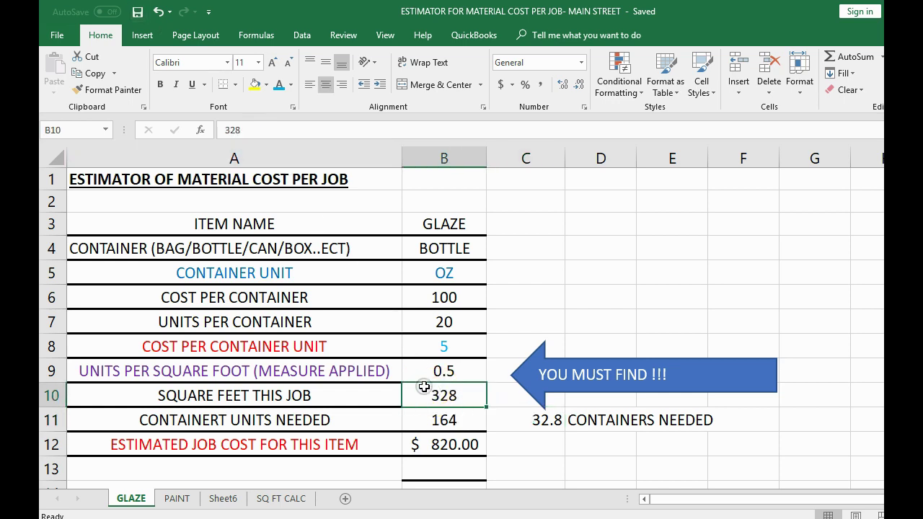
pyautogui.write('200')
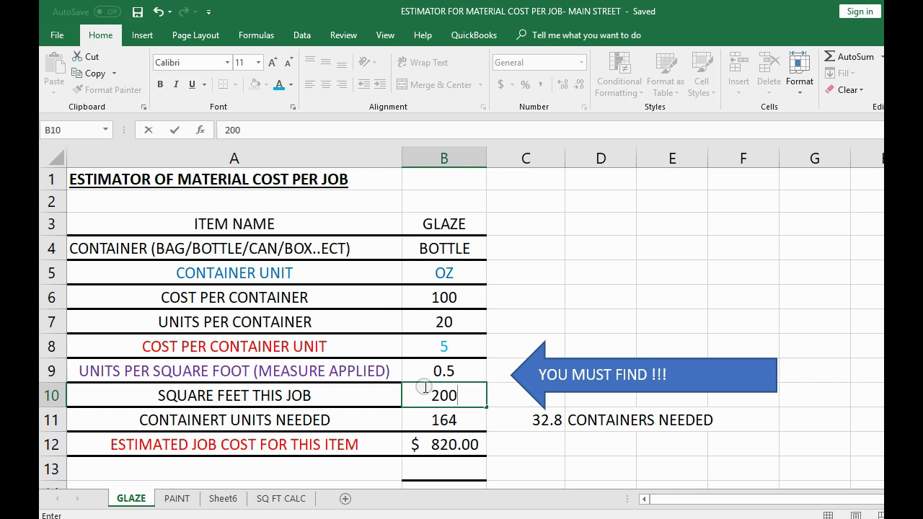
pyautogui.press('Return')
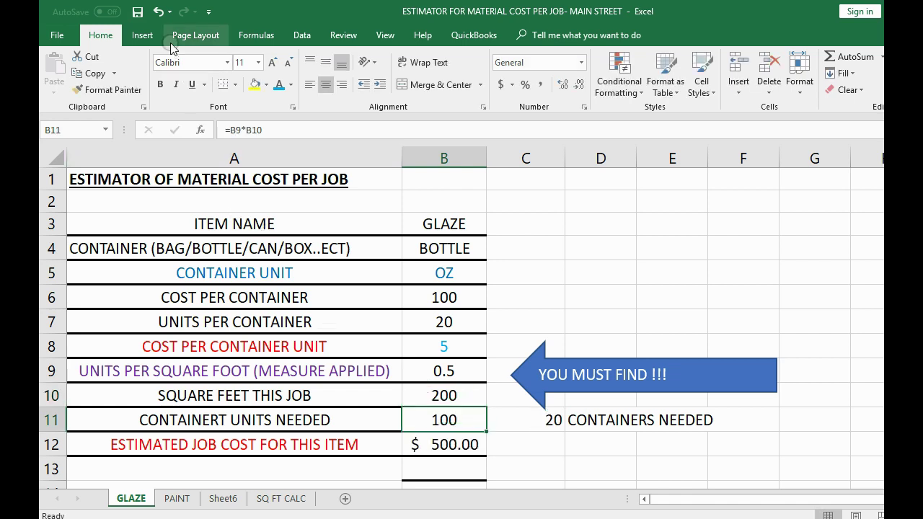
pyautogui.click(138, 11)
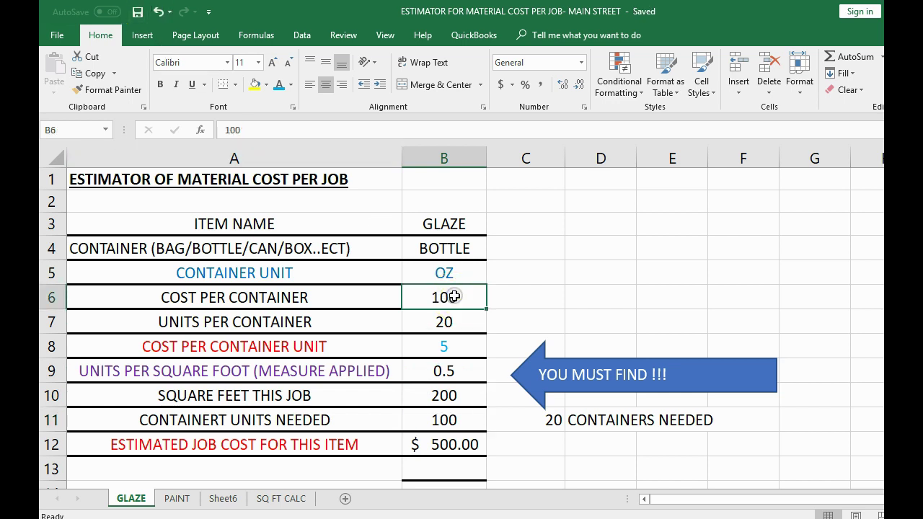
# Step: Set the cost per container in B6 to 109, check the recalculated containers and job cost, and save the workbook
pyautogui.write('109')
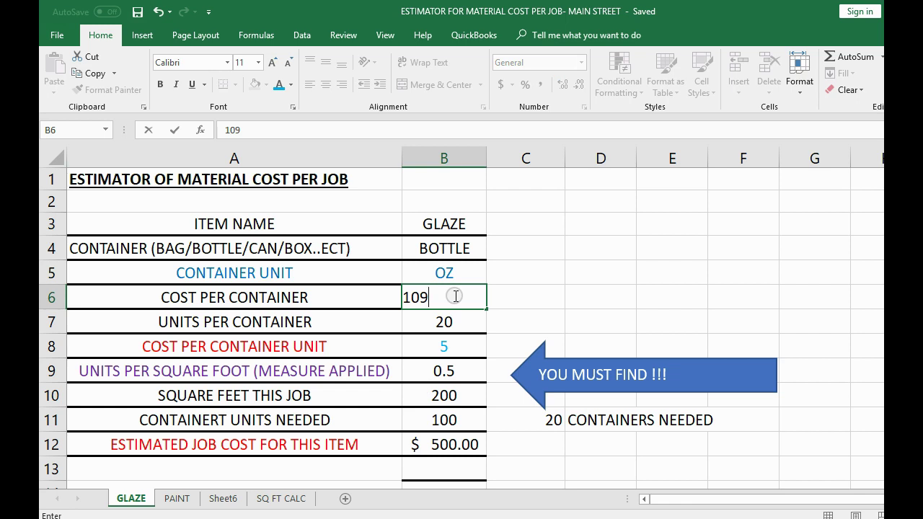
pyautogui.press('Return')
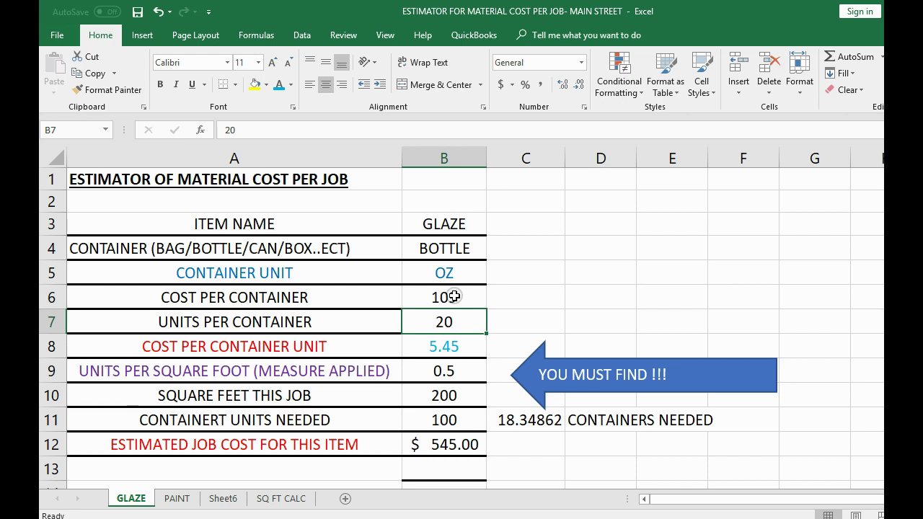
pyautogui.click(524, 419)
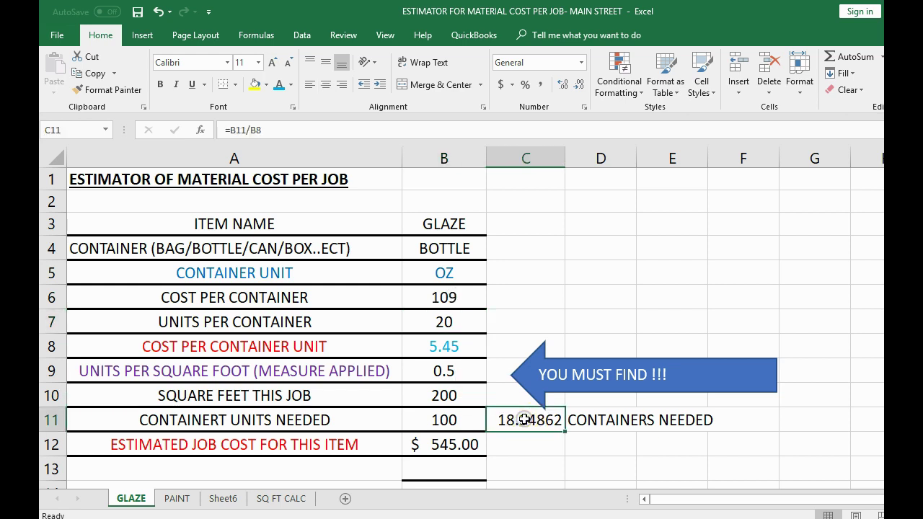
pyautogui.click(464, 445)
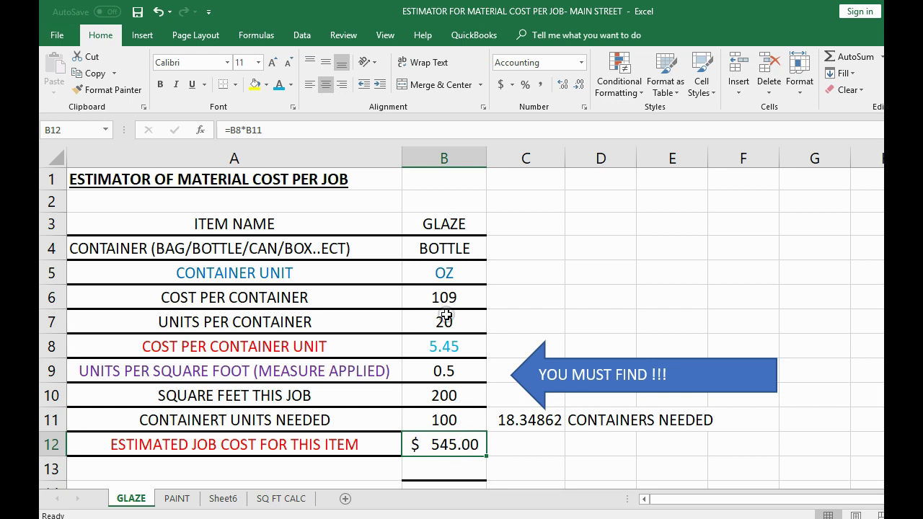
pyautogui.click(137, 14)
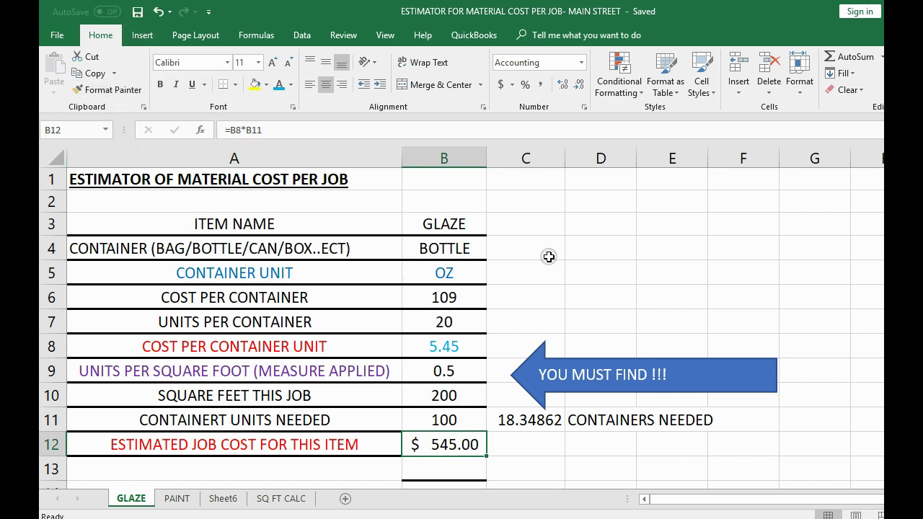